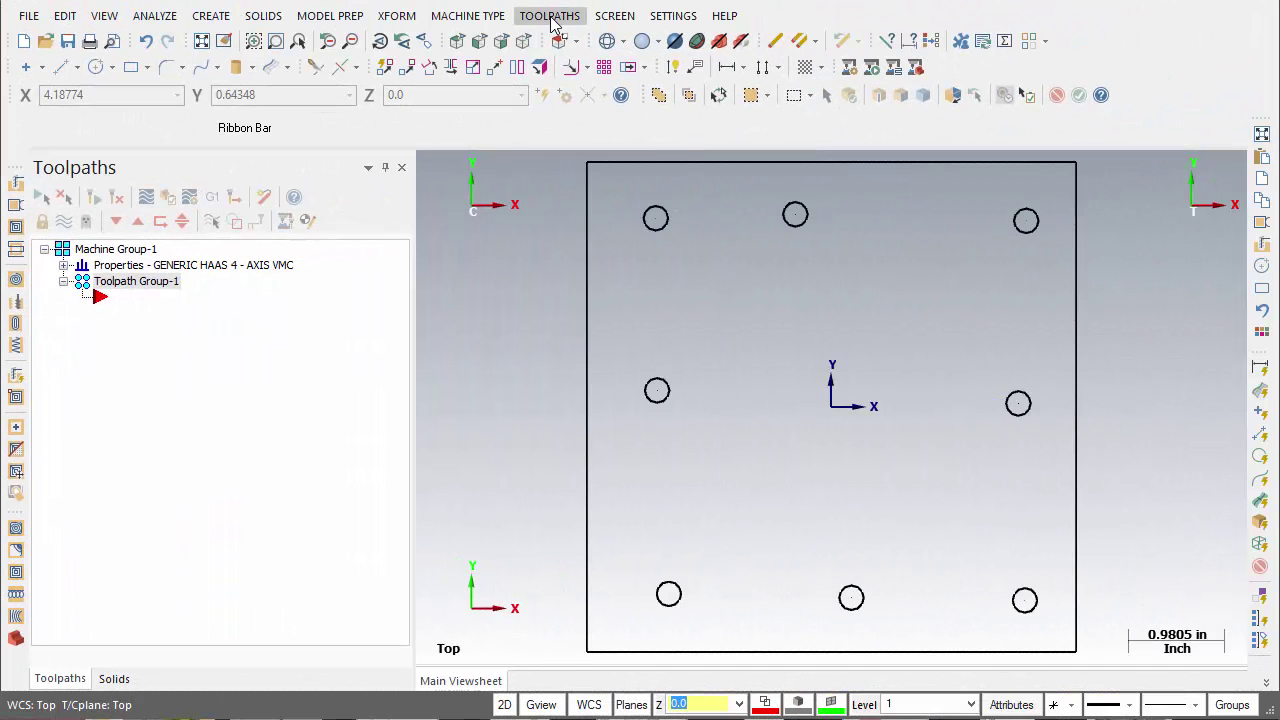
Step: Create a new Contour toolpath with the proposed NC name, chained to the rectangle outline
left_click(549, 16)
left_click(556, 46)
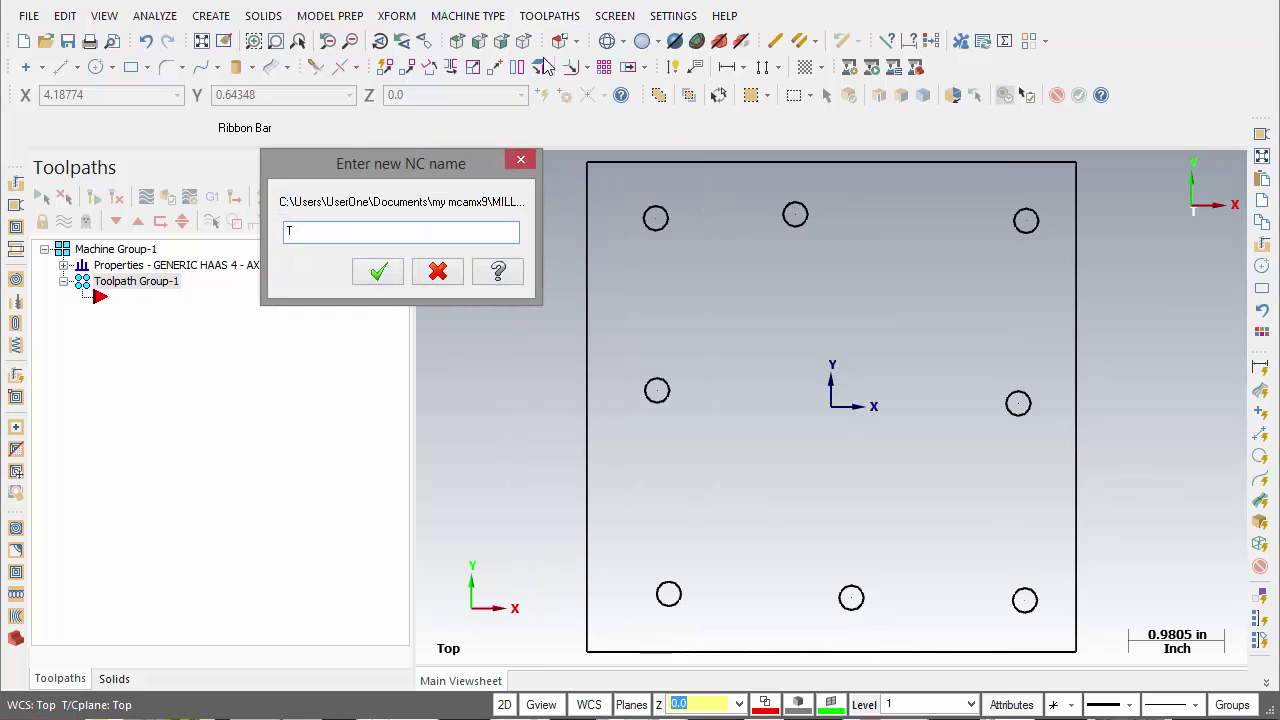
left_click(388, 277)
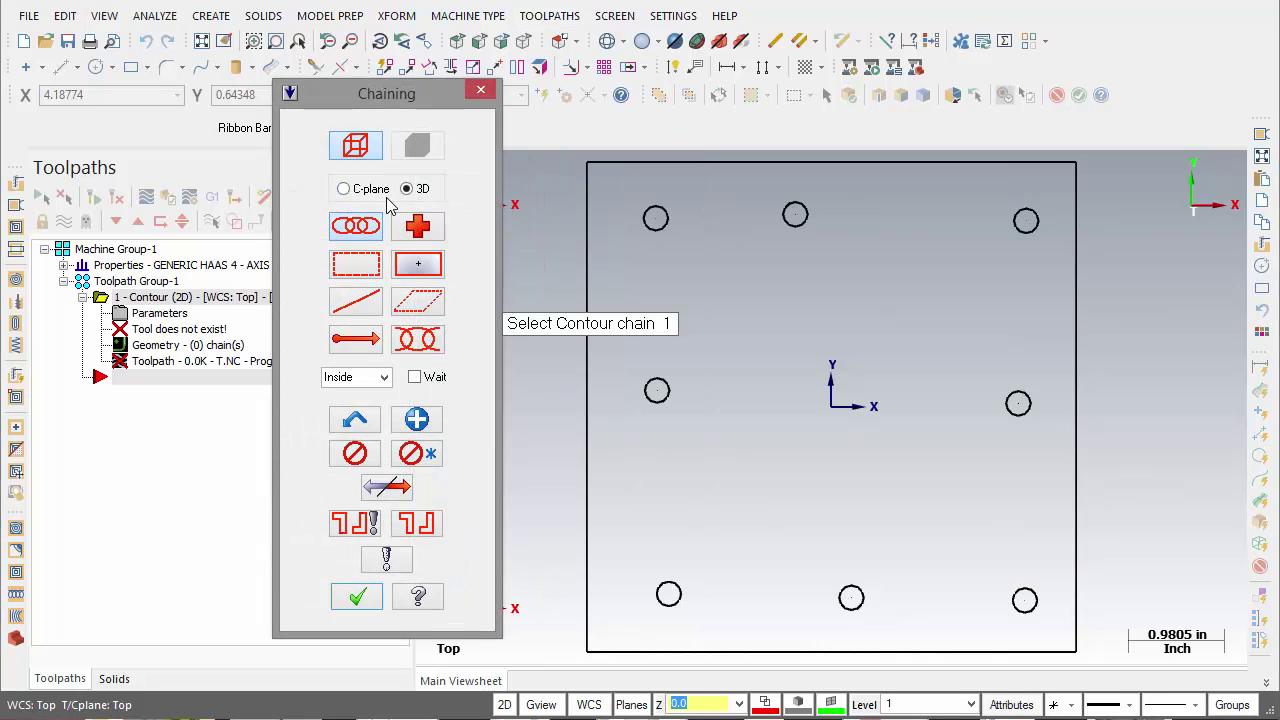
left_click(605, 165)
Step: Confirm the chain and review the Linking, Lead In/Out, Cut Parameters and Tool pages, then cancel
left_click(357, 597)
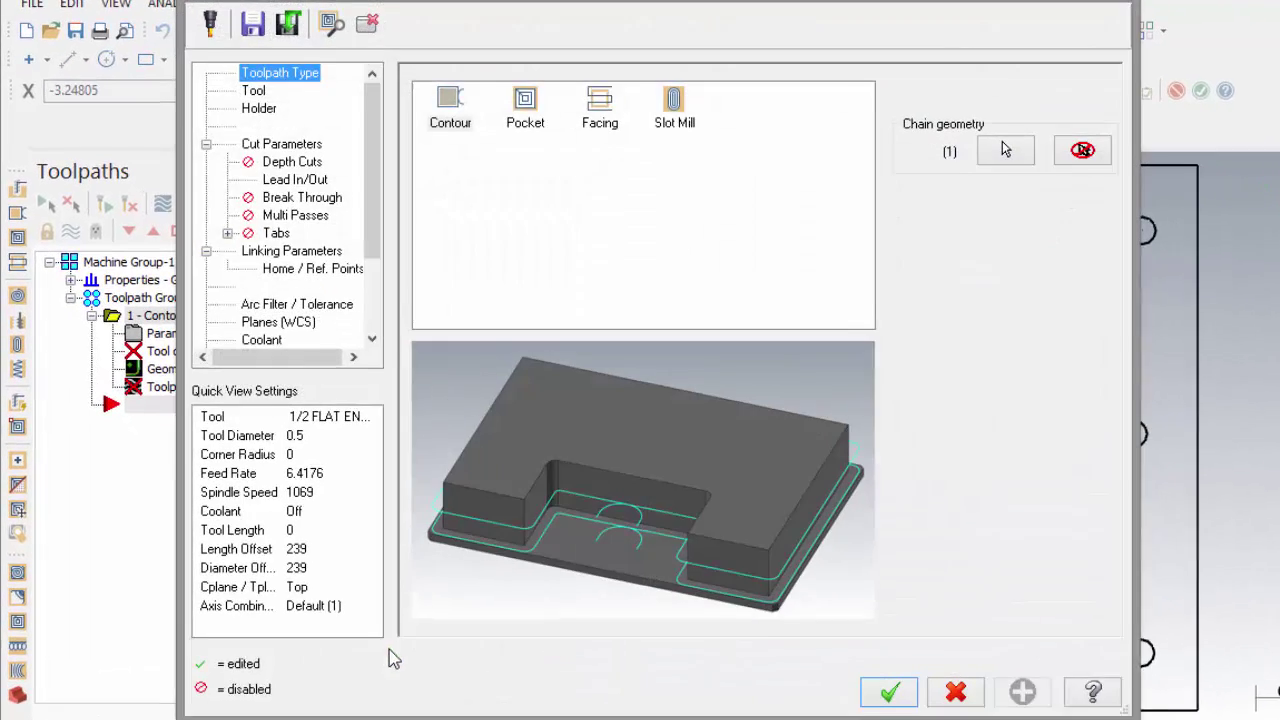
left_click(301, 252)
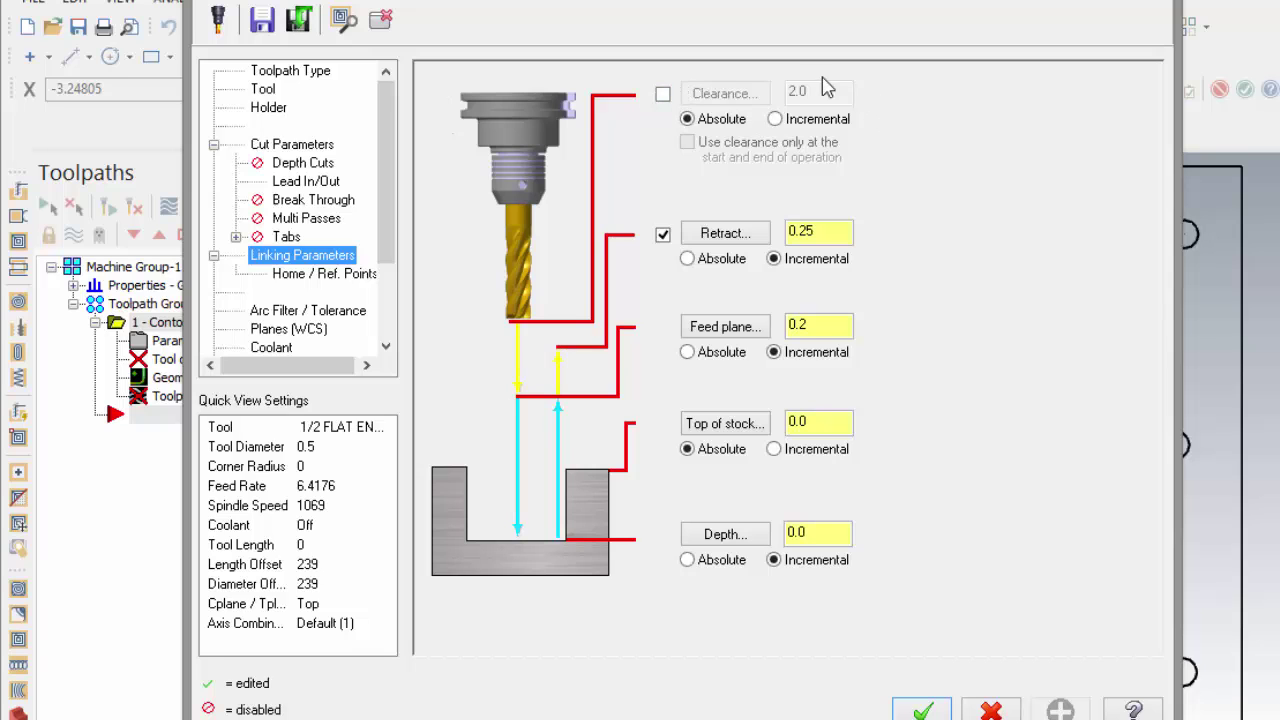
left_click(303, 184)
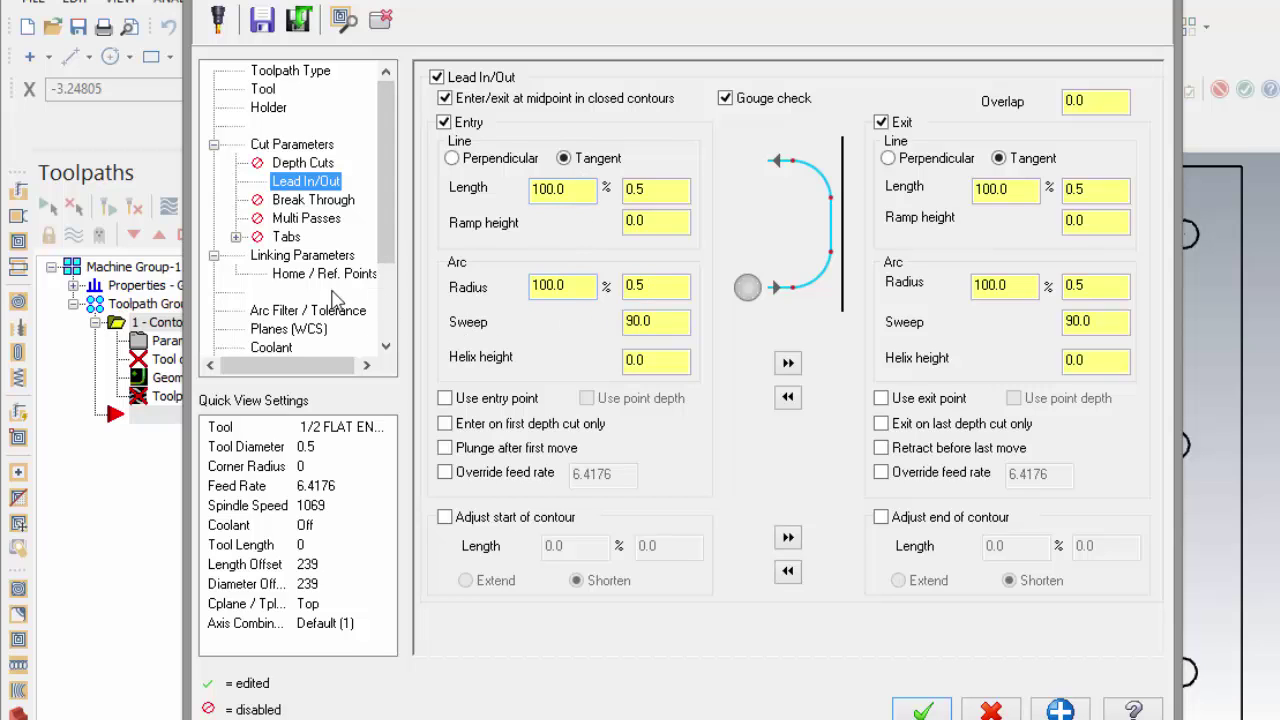
left_click(292, 146)
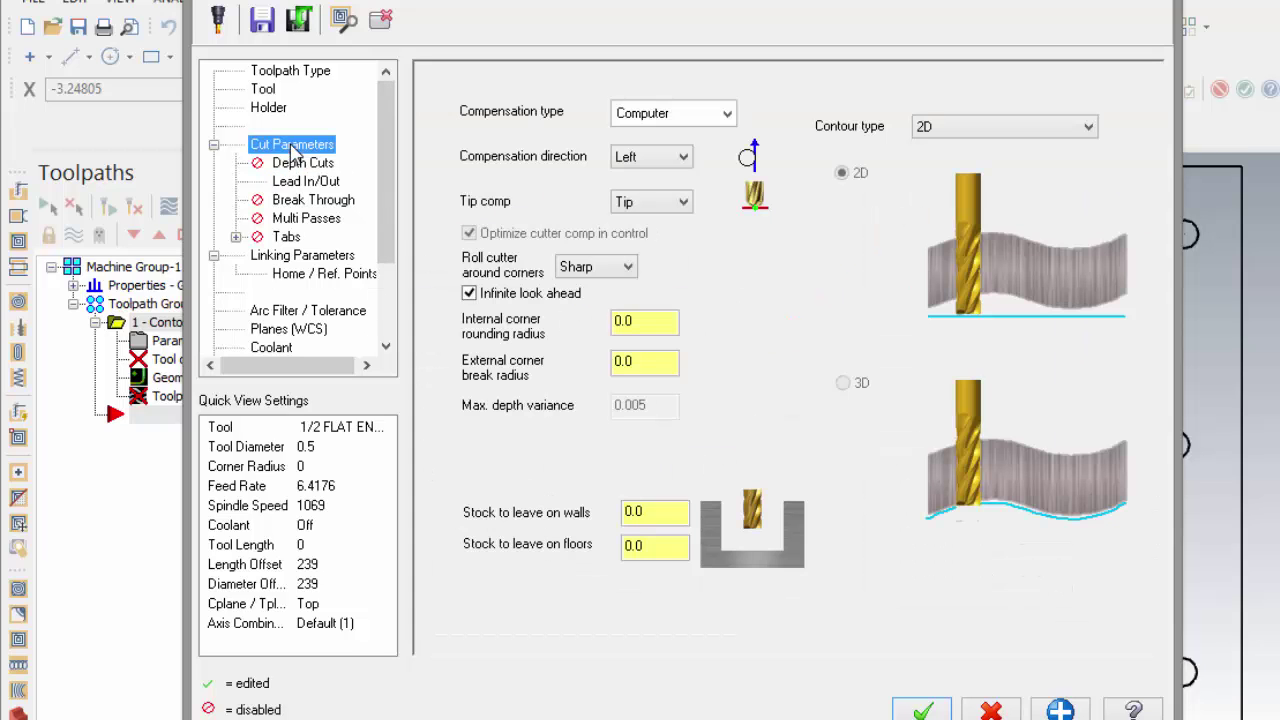
left_click(268, 93)
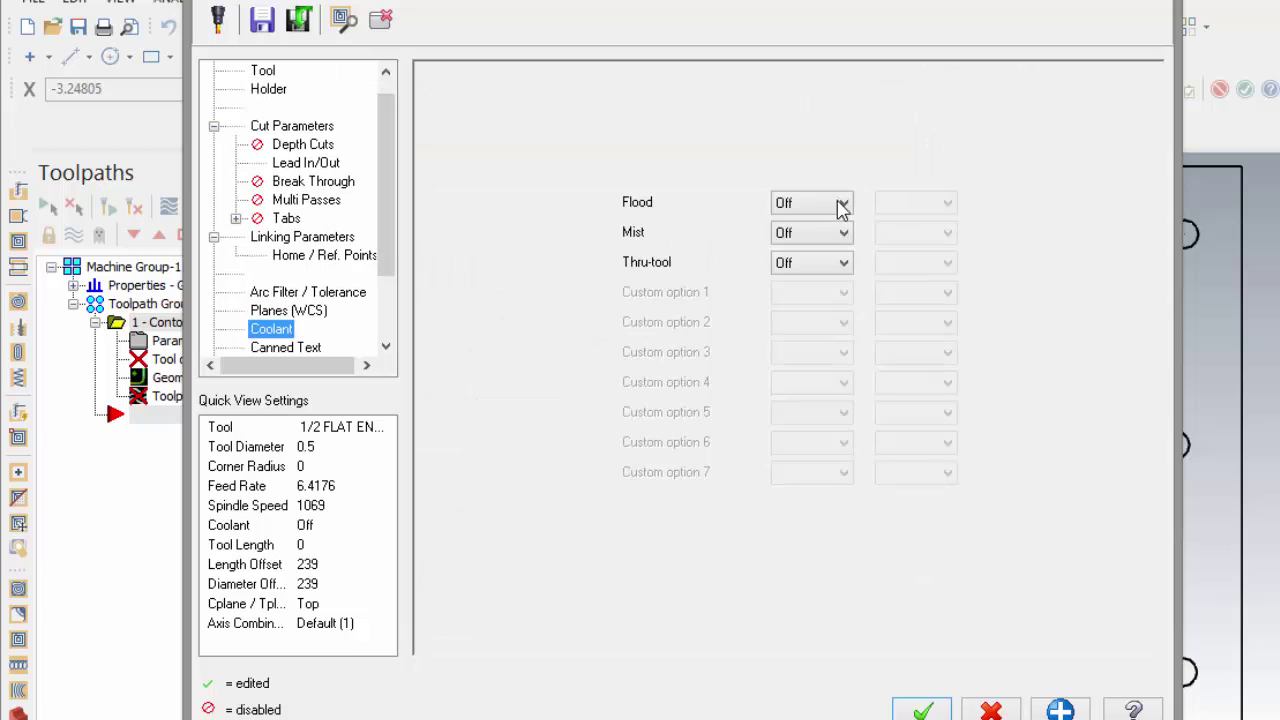
key("Escape")
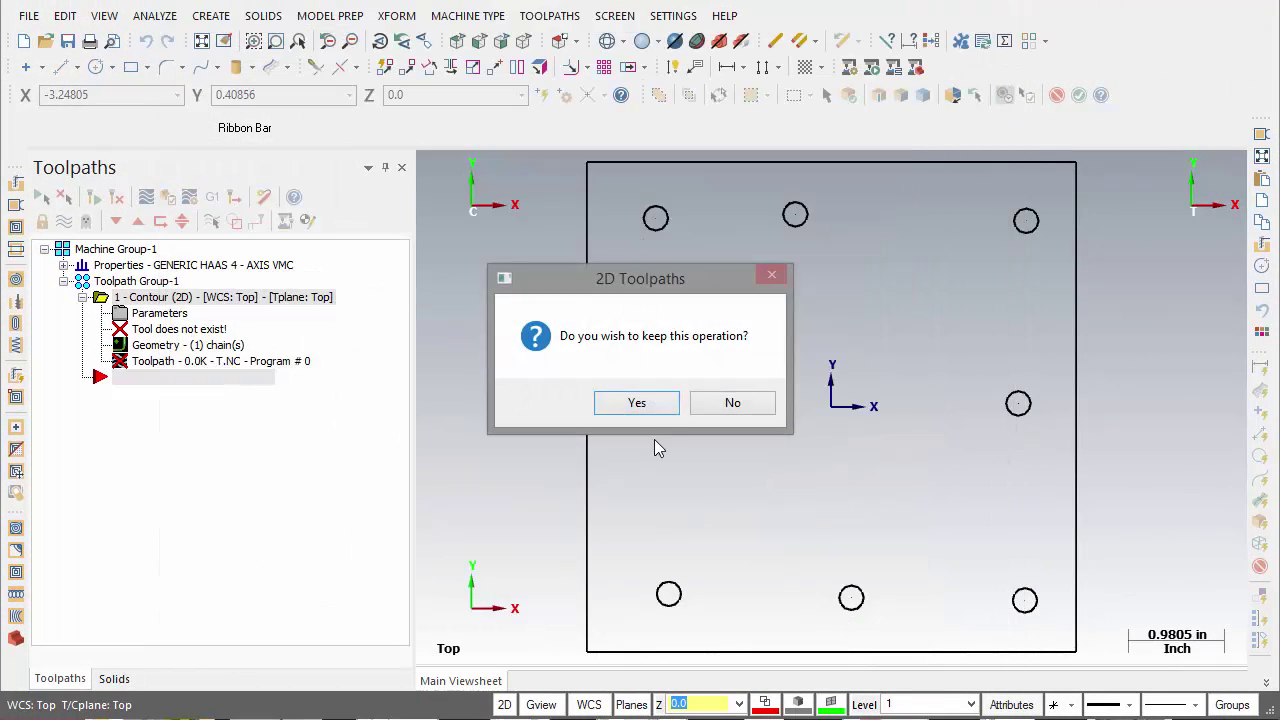
Step: Discard the contour, then edit the group's operation defaults and select 3 - Contour (2D)
left_click(732, 402)
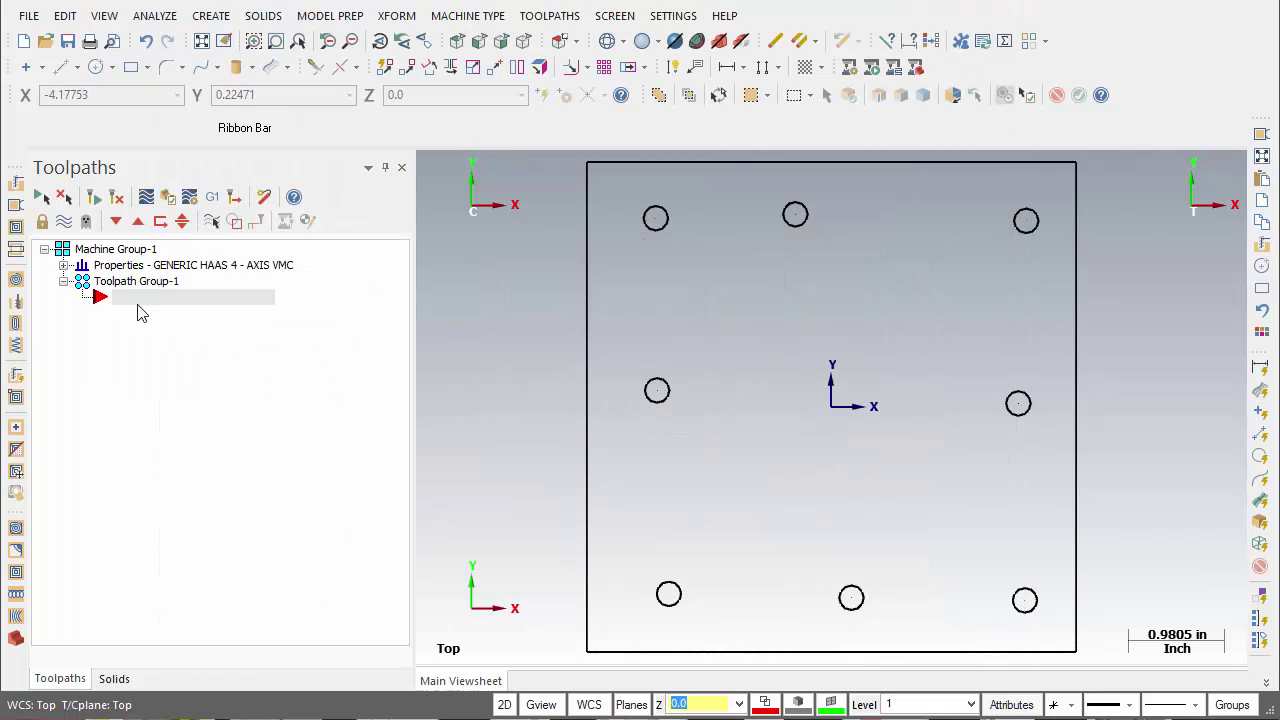
left_click(62, 265)
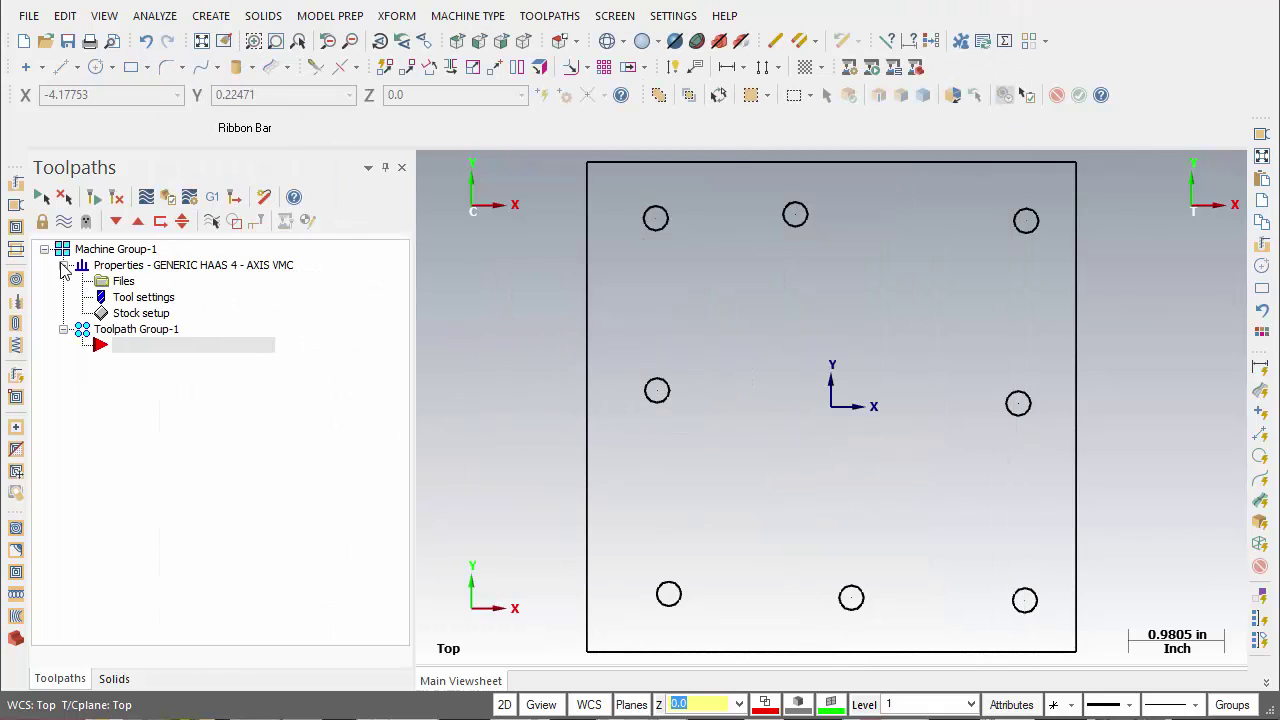
left_click(124, 283)
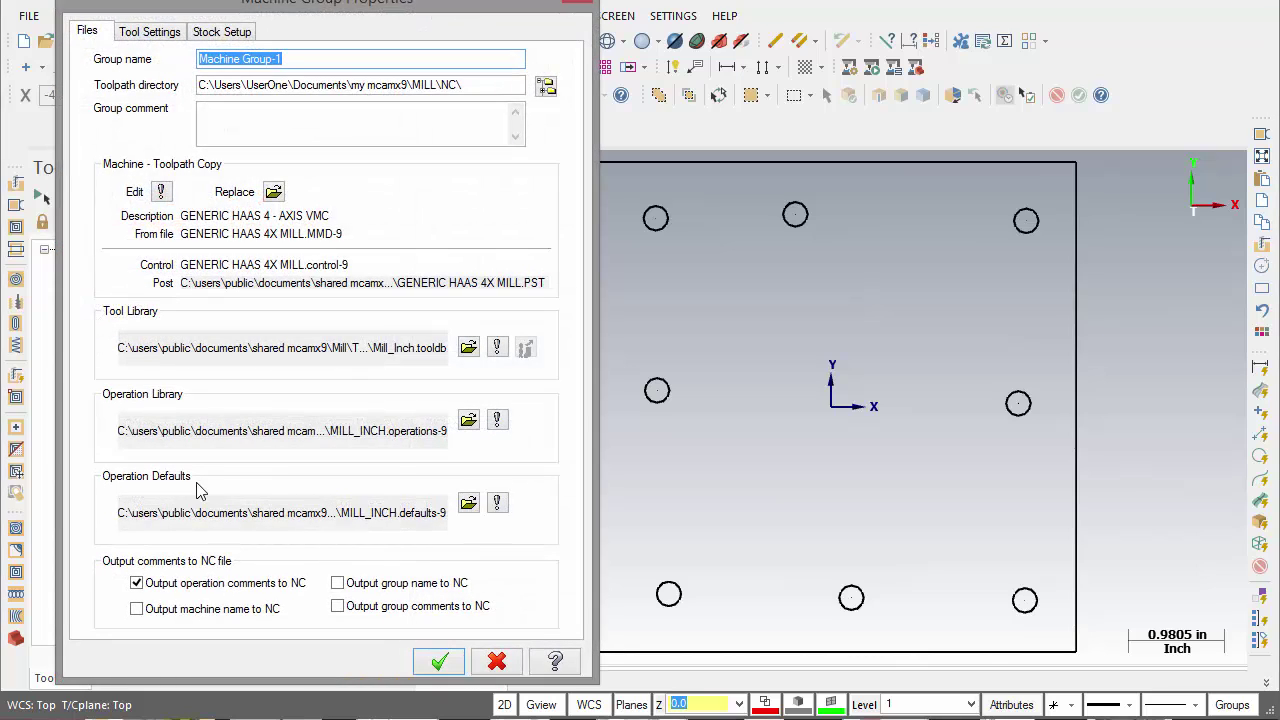
left_click(498, 505)
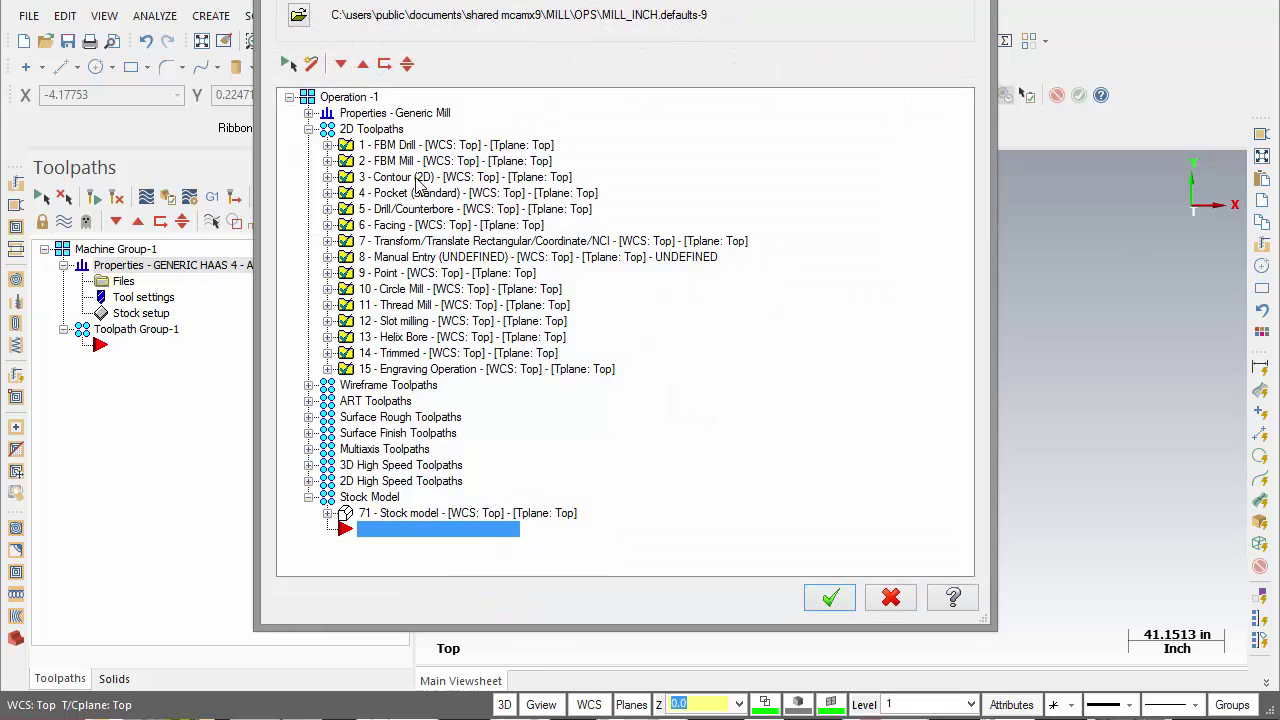
left_click(416, 177)
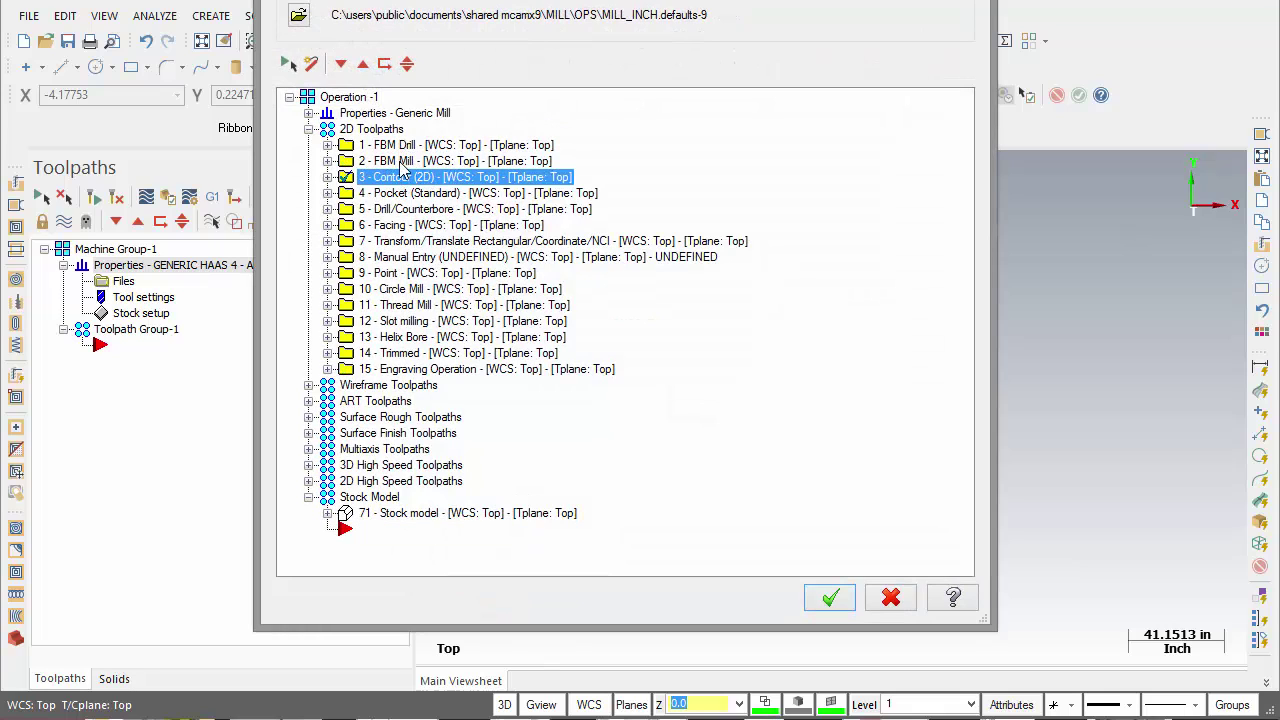
Step: Give the Contour default a 3.0 clearance used only at start and end, with flood coolant on
left_click(328, 177)
double_click(388, 200)
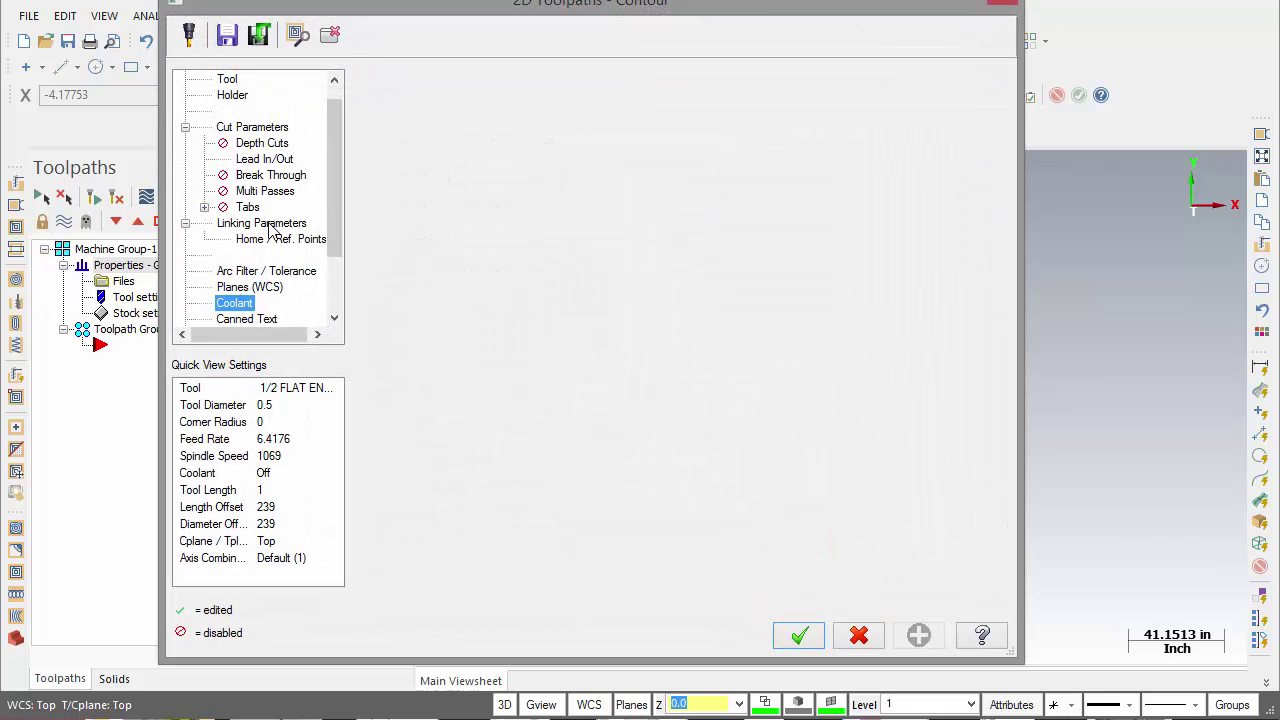
left_click(270, 224)
left_click(574, 99)
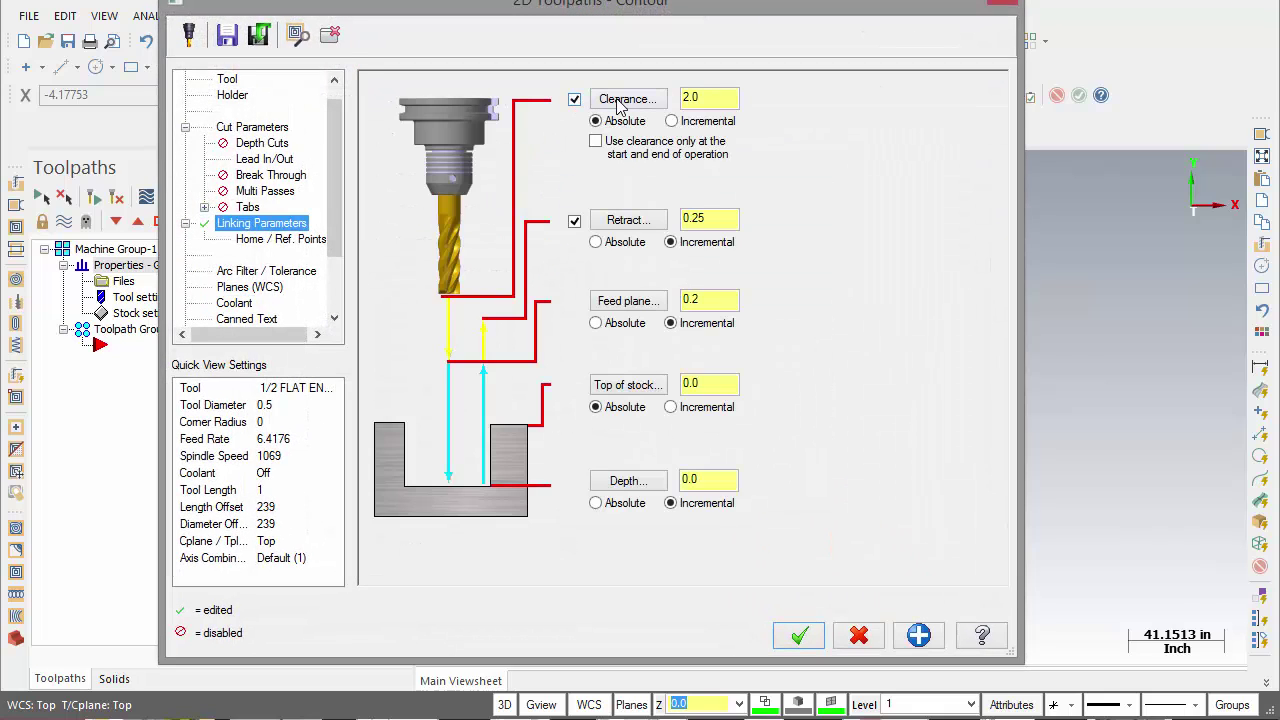
left_click_drag(716, 95, 657, 95)
left_click(595, 143)
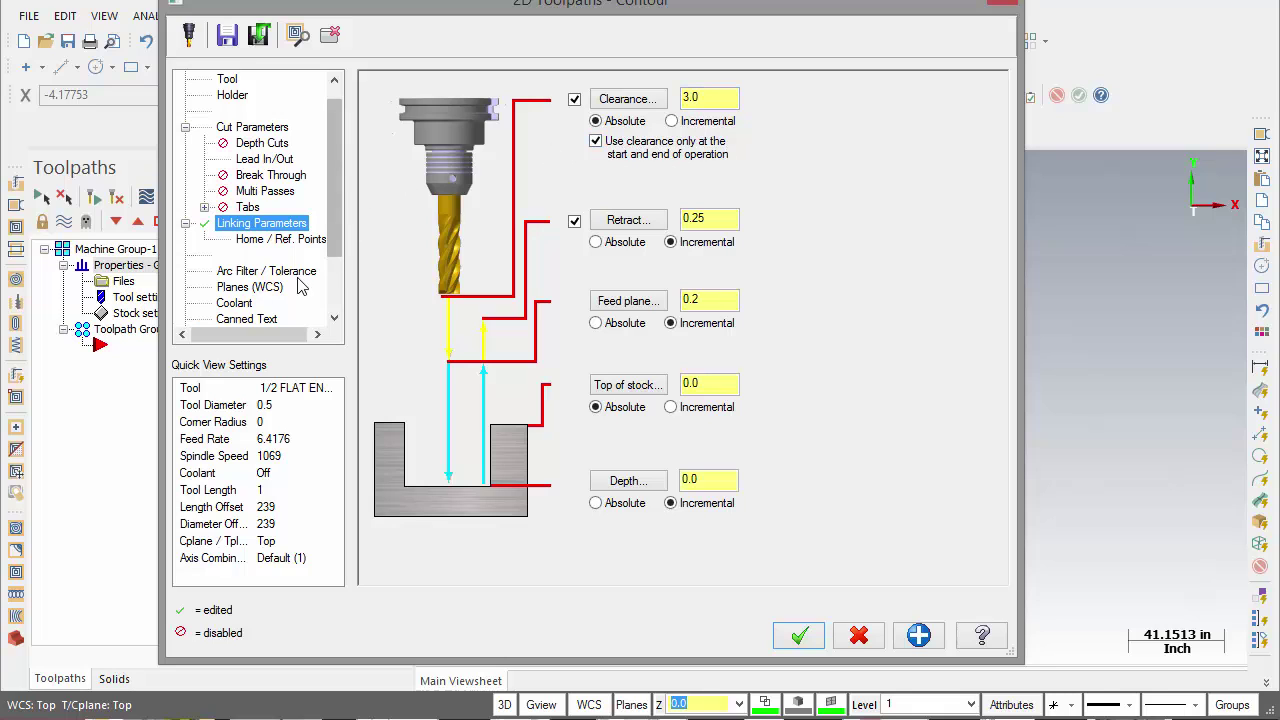
left_click(234, 303)
left_click(726, 194)
left_click(695, 221)
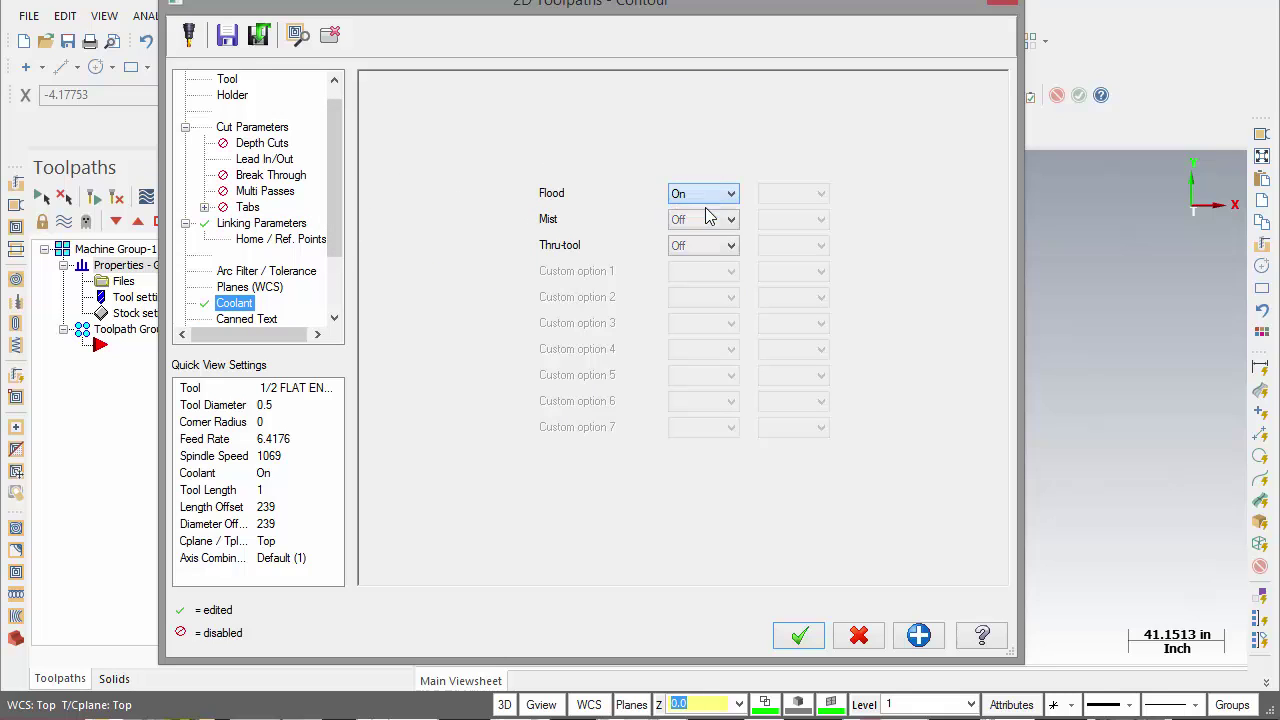
Step: Set 40% lead in/out lengths and radius with 40° sweep, copied to exit, overlap 0.025, and save
left_click(268, 161)
double_click(502, 182)
type("40")
key("Tab")
key("Tab")
key("Tab")
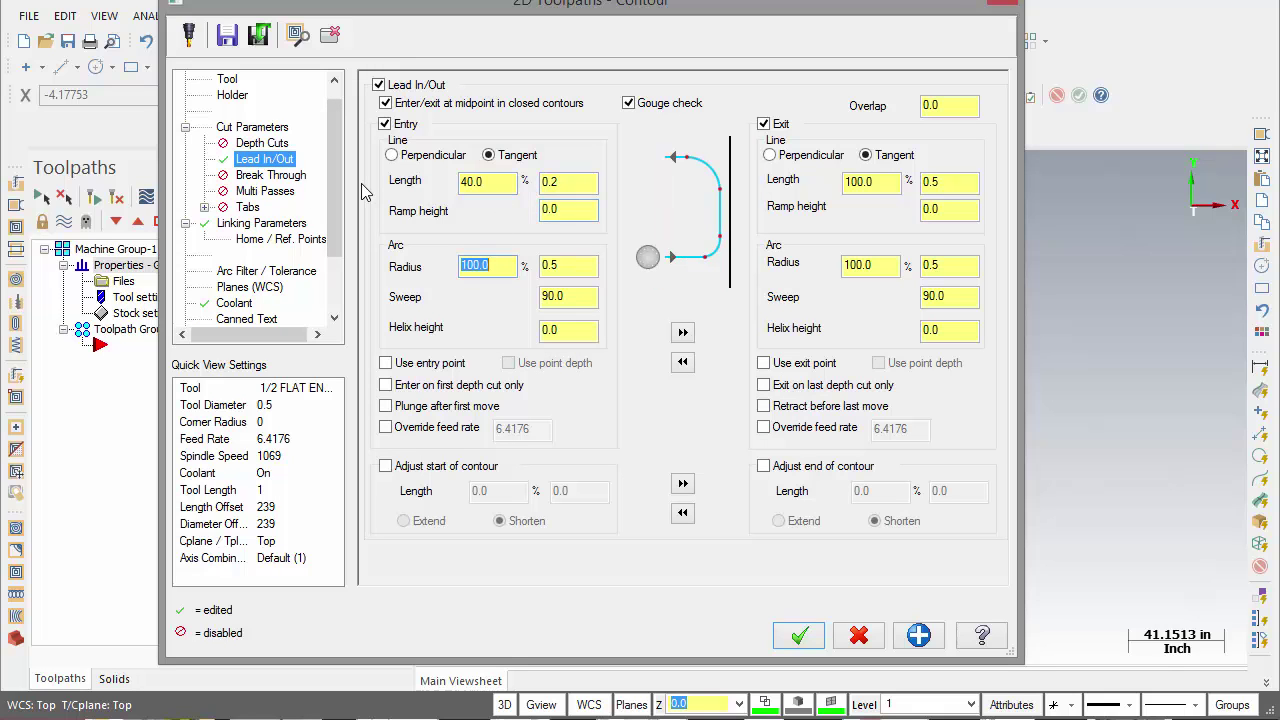
type("40")
key("Tab")
key("Tab")
type("40")
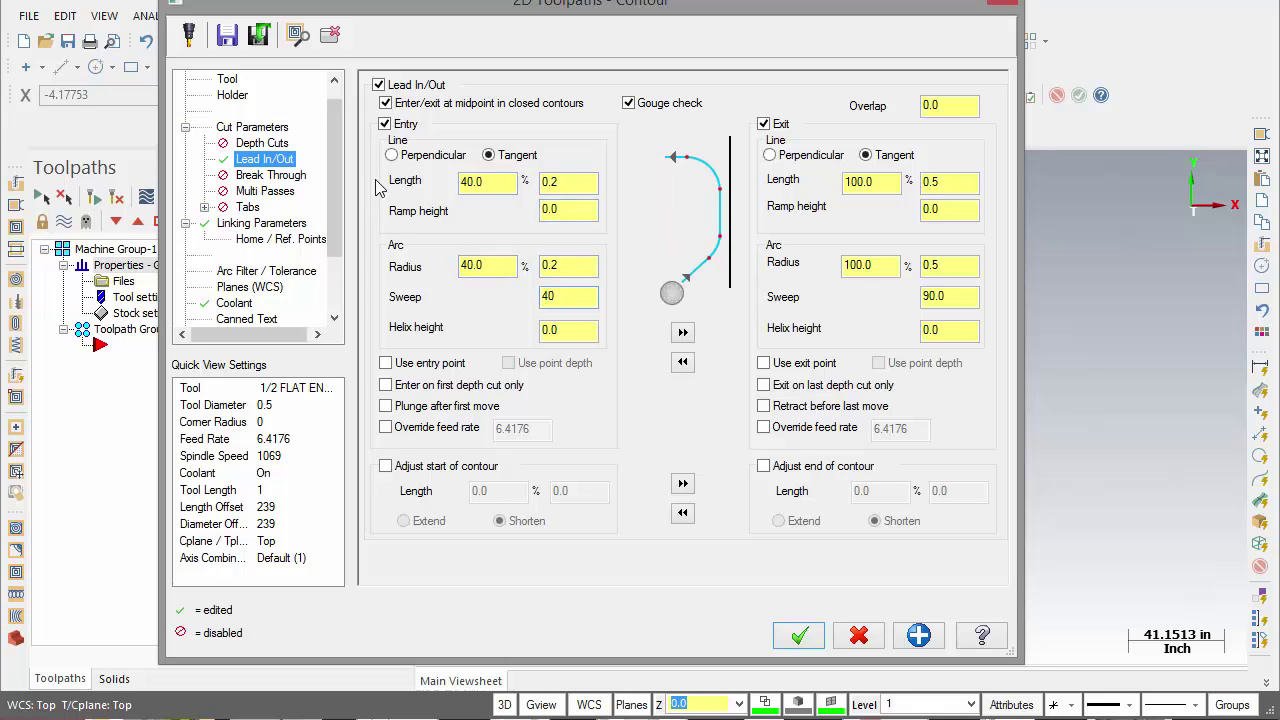
left_click(683, 332)
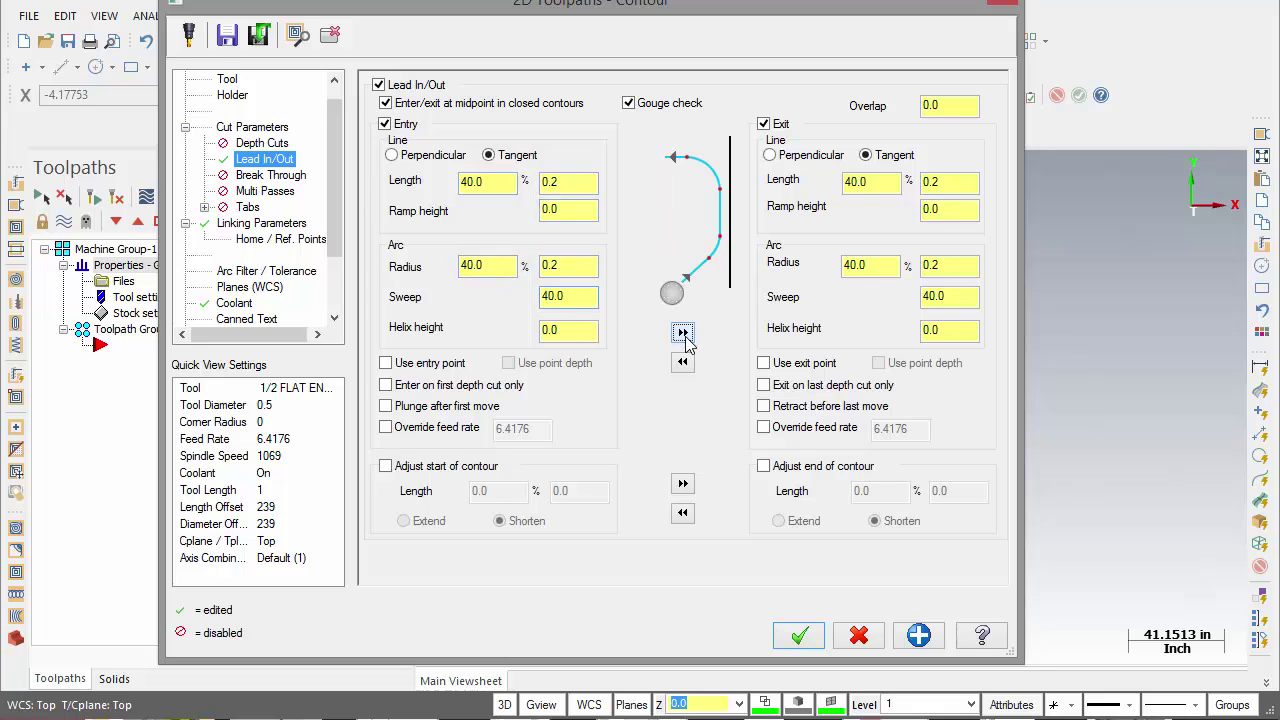
left_click(968, 106)
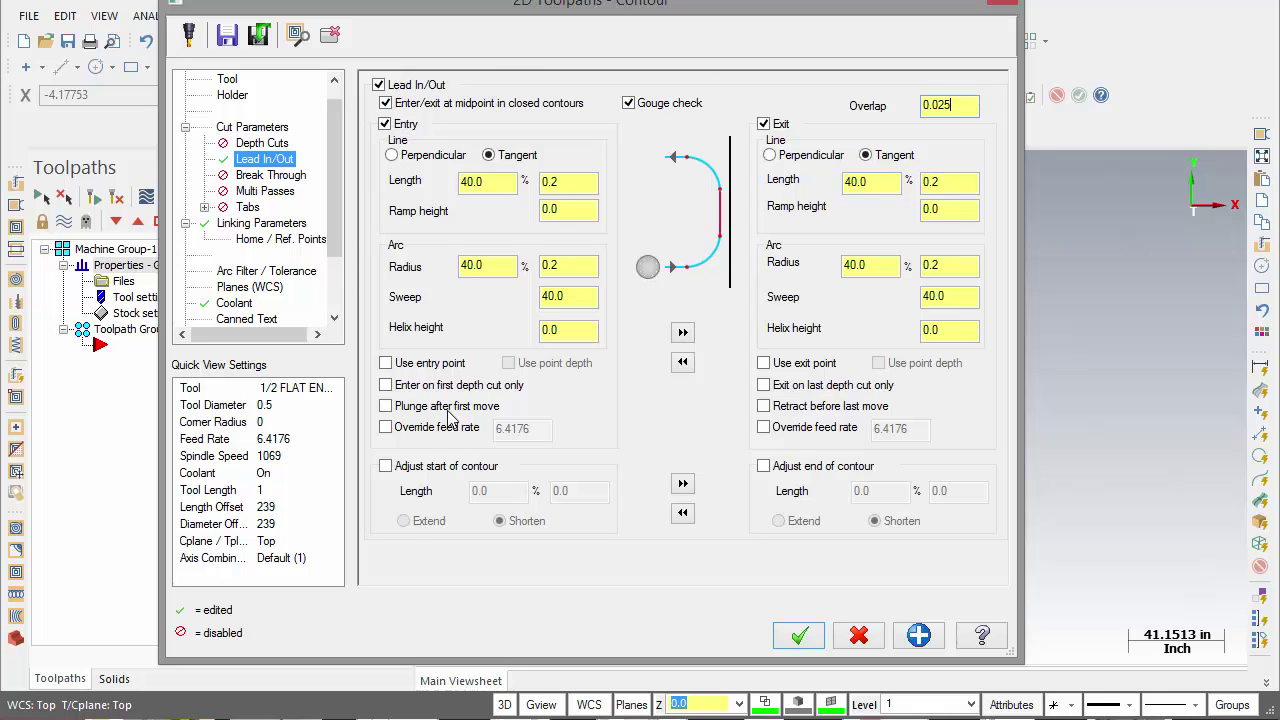
left_click(799, 636)
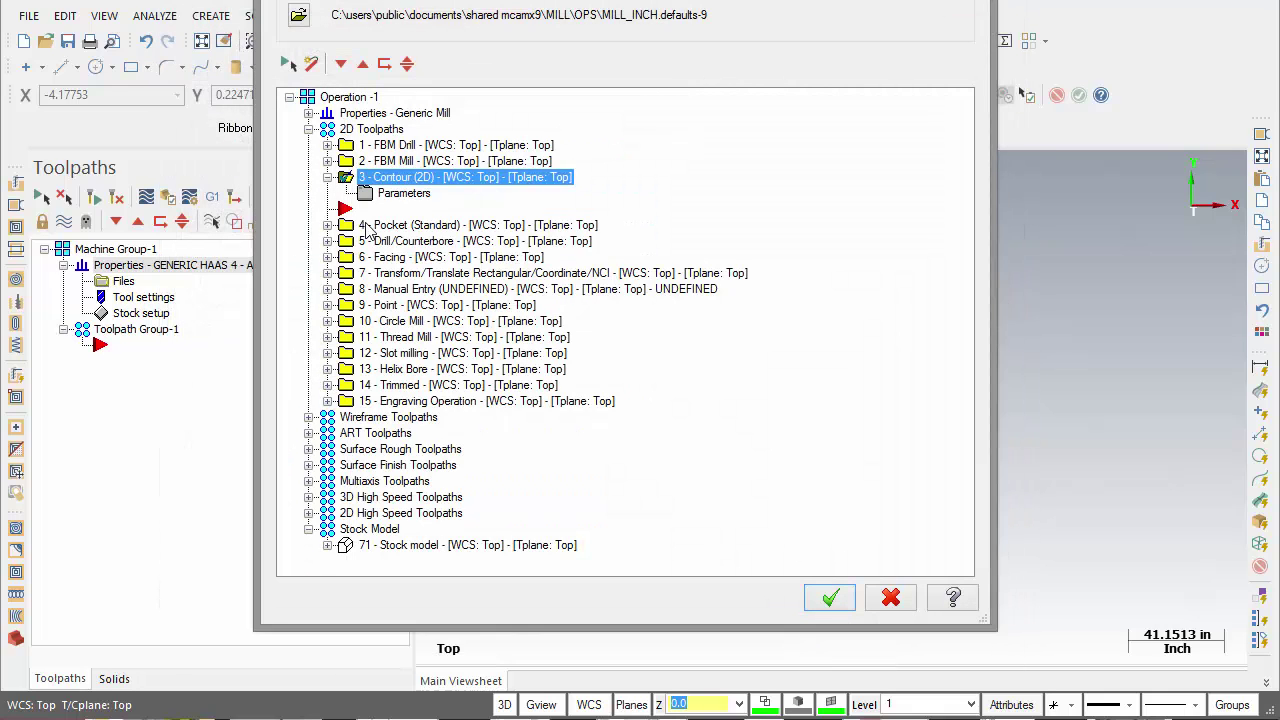
left_click(830, 597)
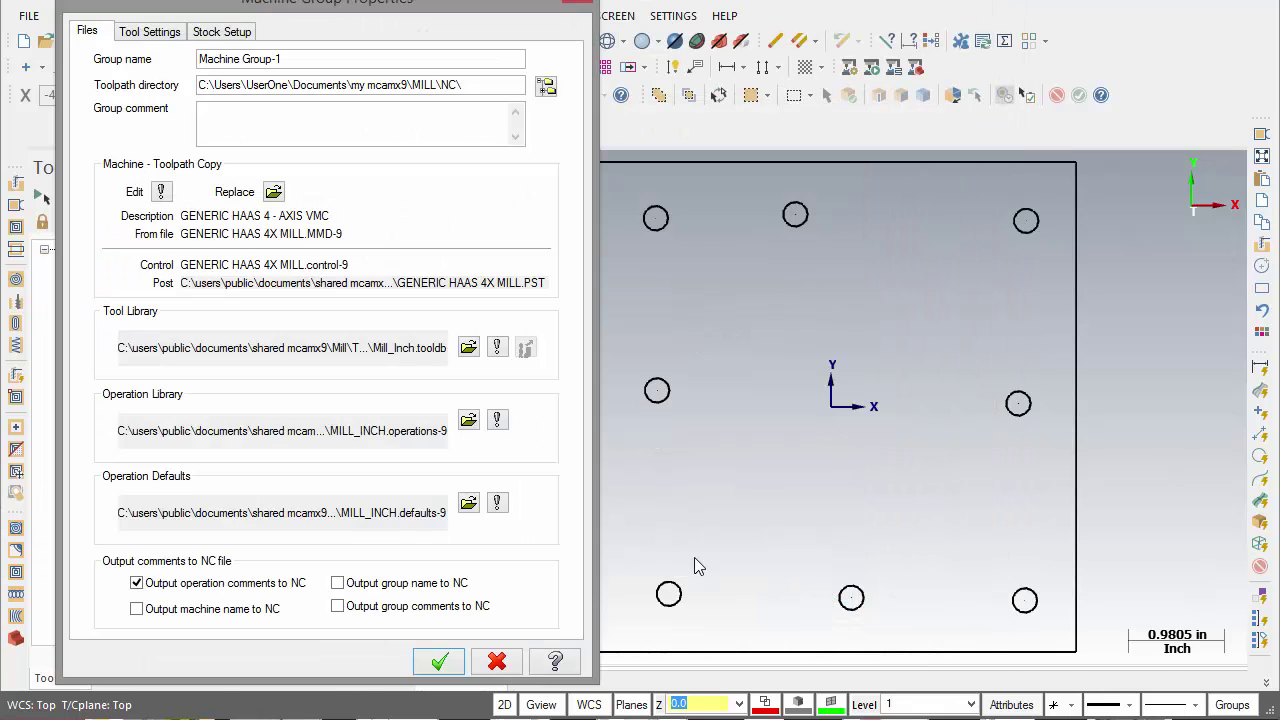
left_click(440, 661)
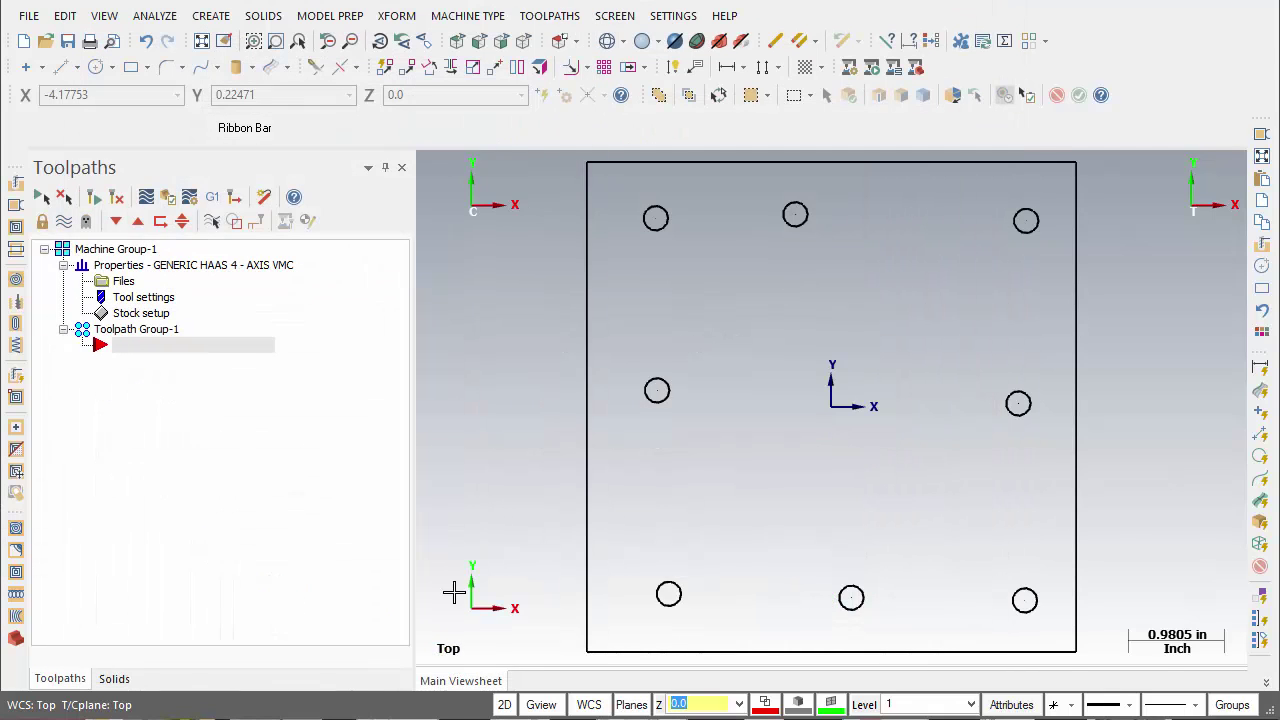
Step: Generate a 2D Contour toolpath on the rectangle with the 0.5 flat endmill and the new defaults
left_click(549, 16)
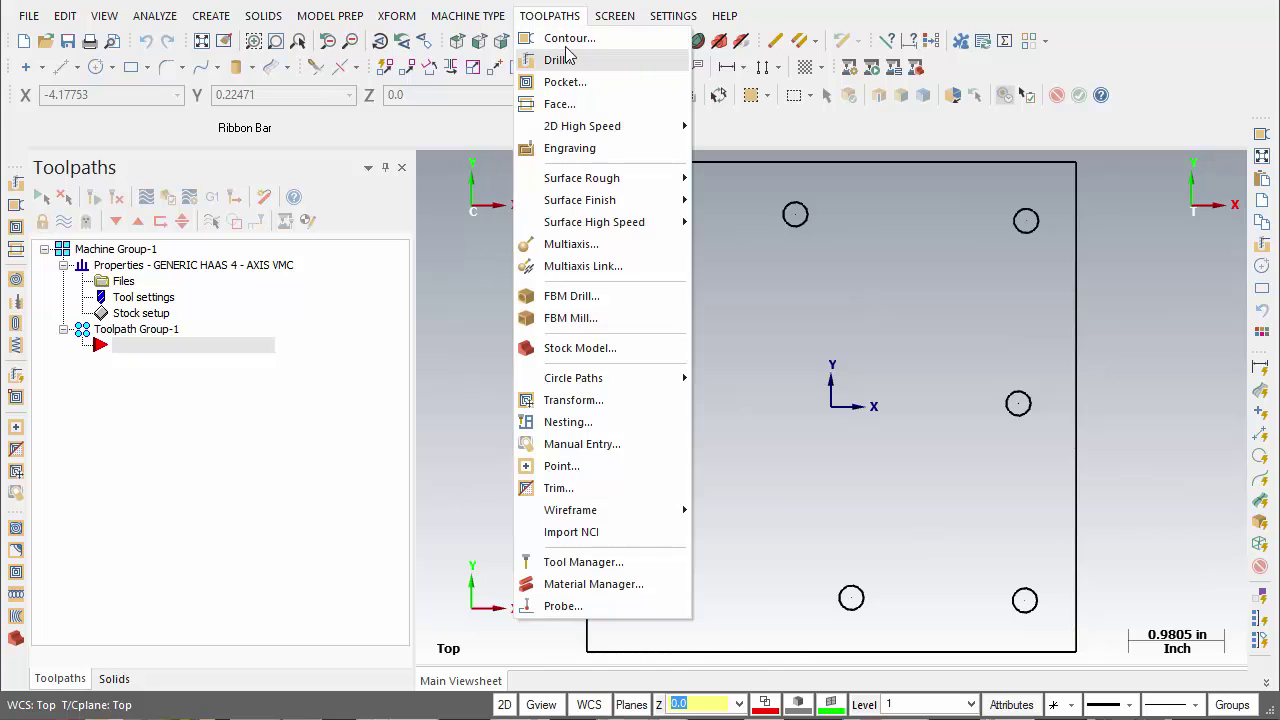
left_click(576, 48)
left_click(379, 270)
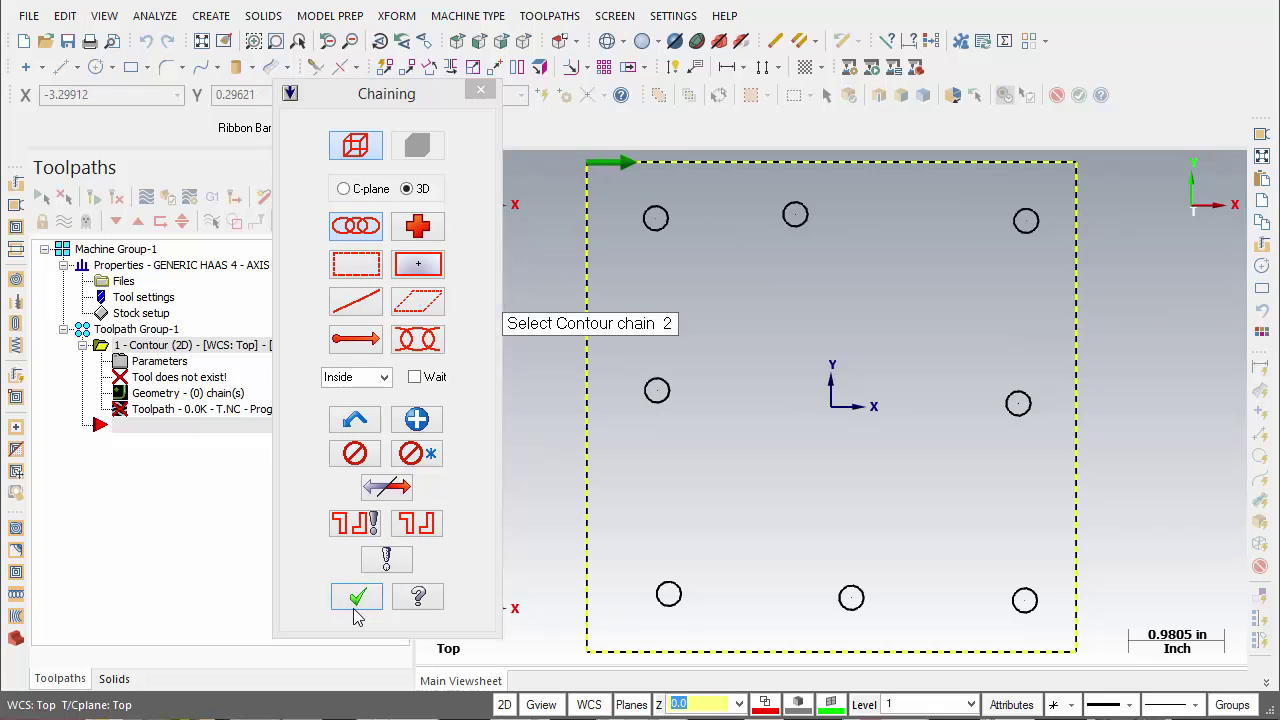
left_click(357, 597)
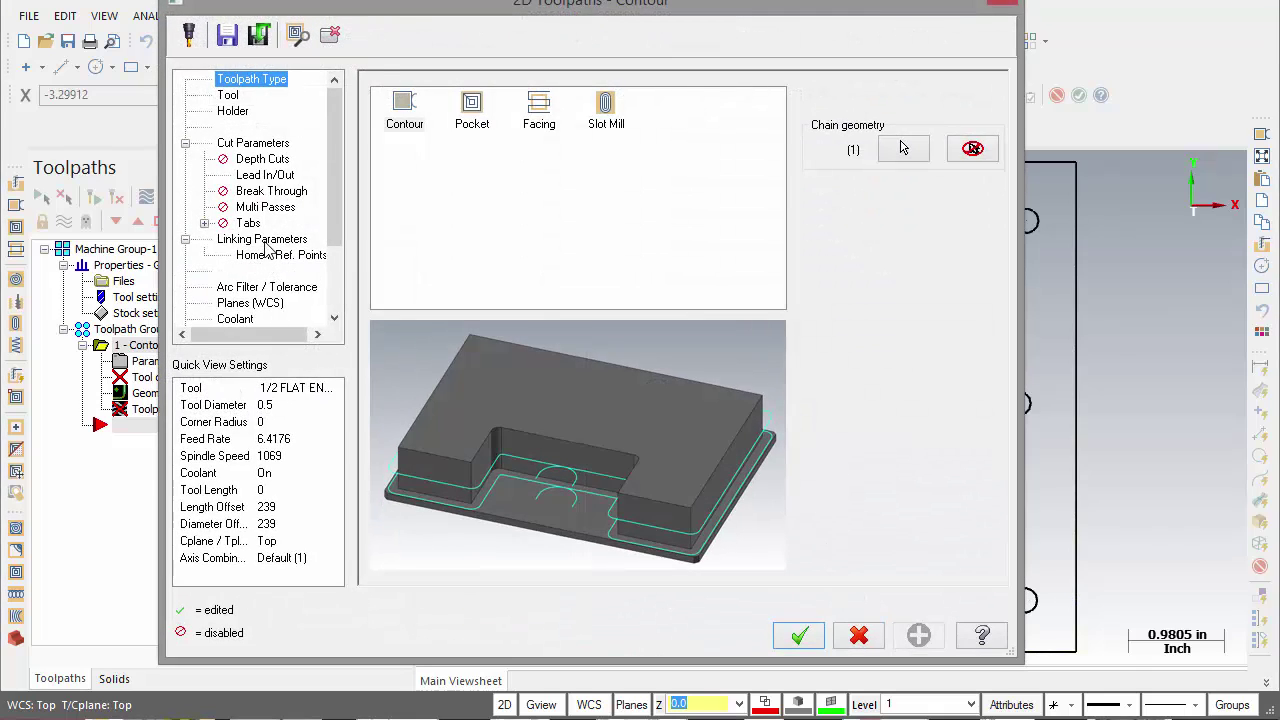
left_click(266, 243)
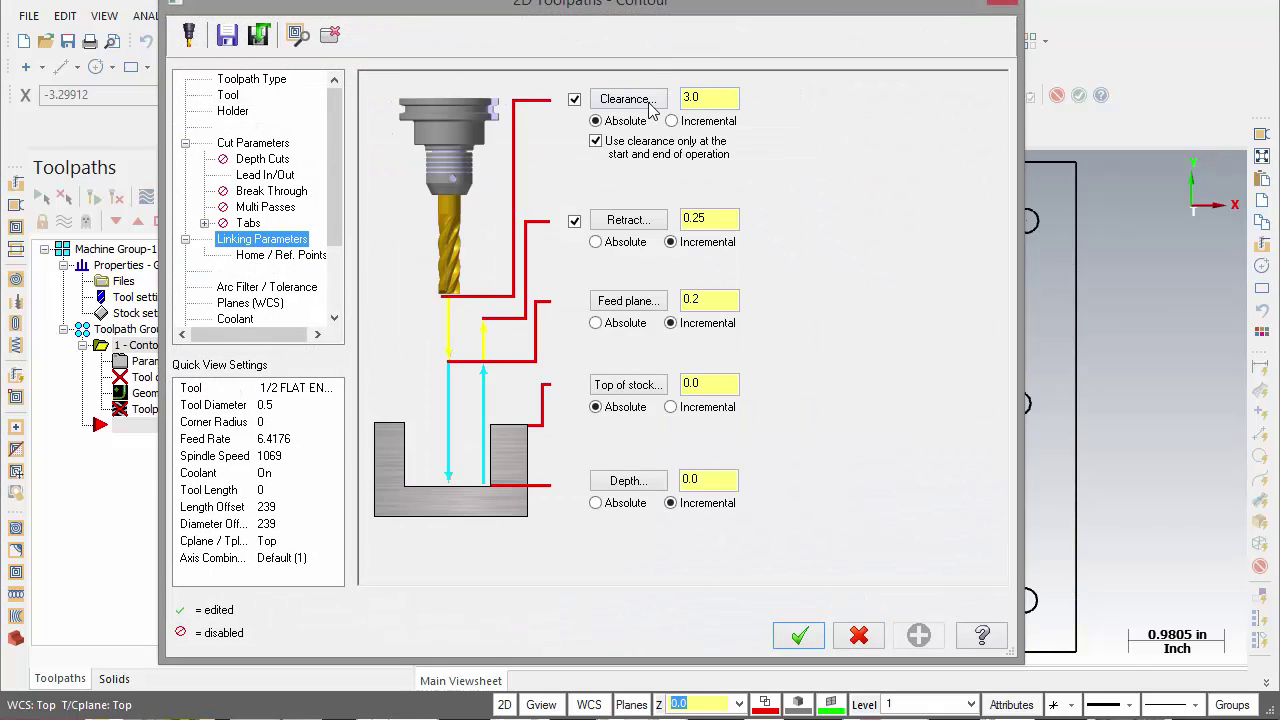
left_click(238, 318)
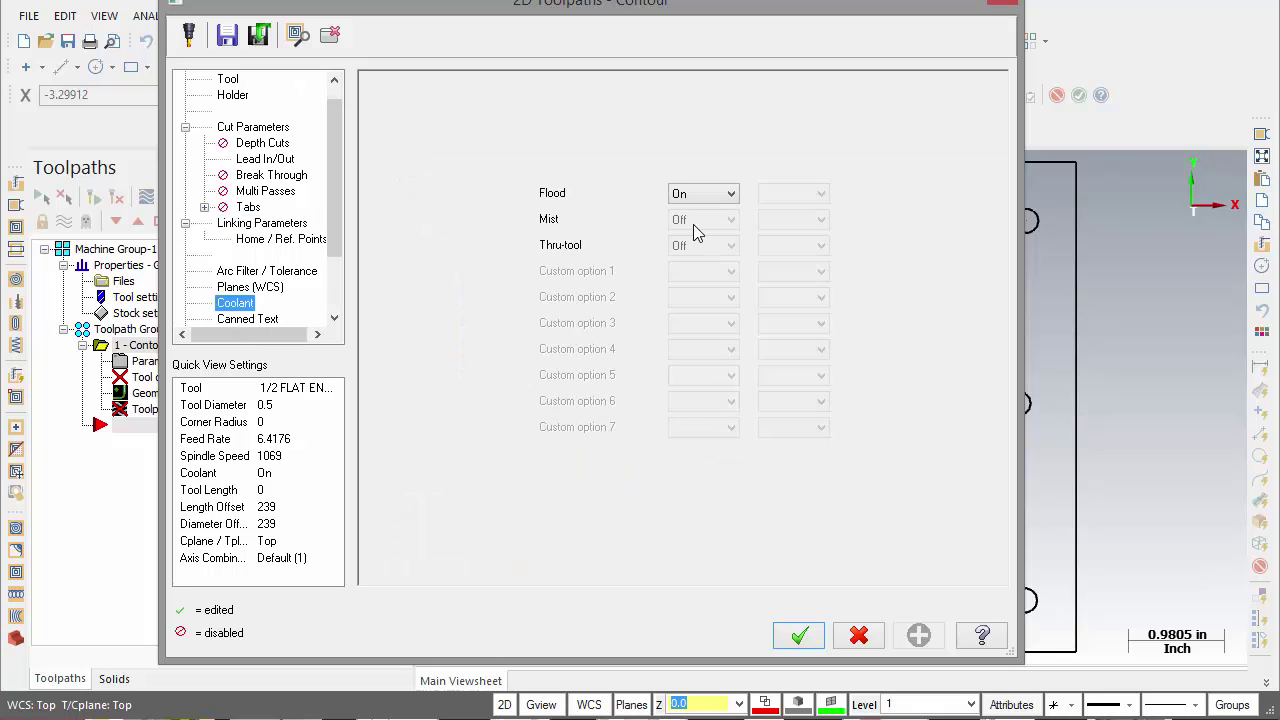
left_click(258, 162)
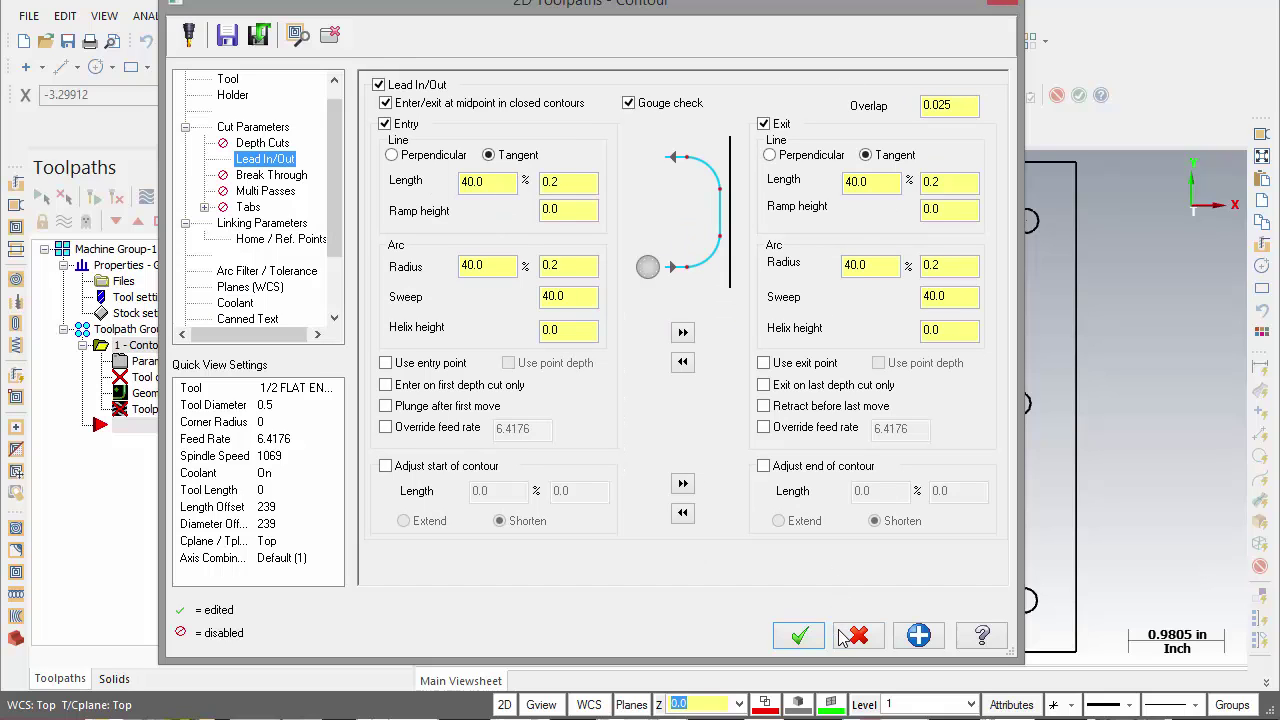
left_click(799, 637)
scroll(700, 563, "down", 3)
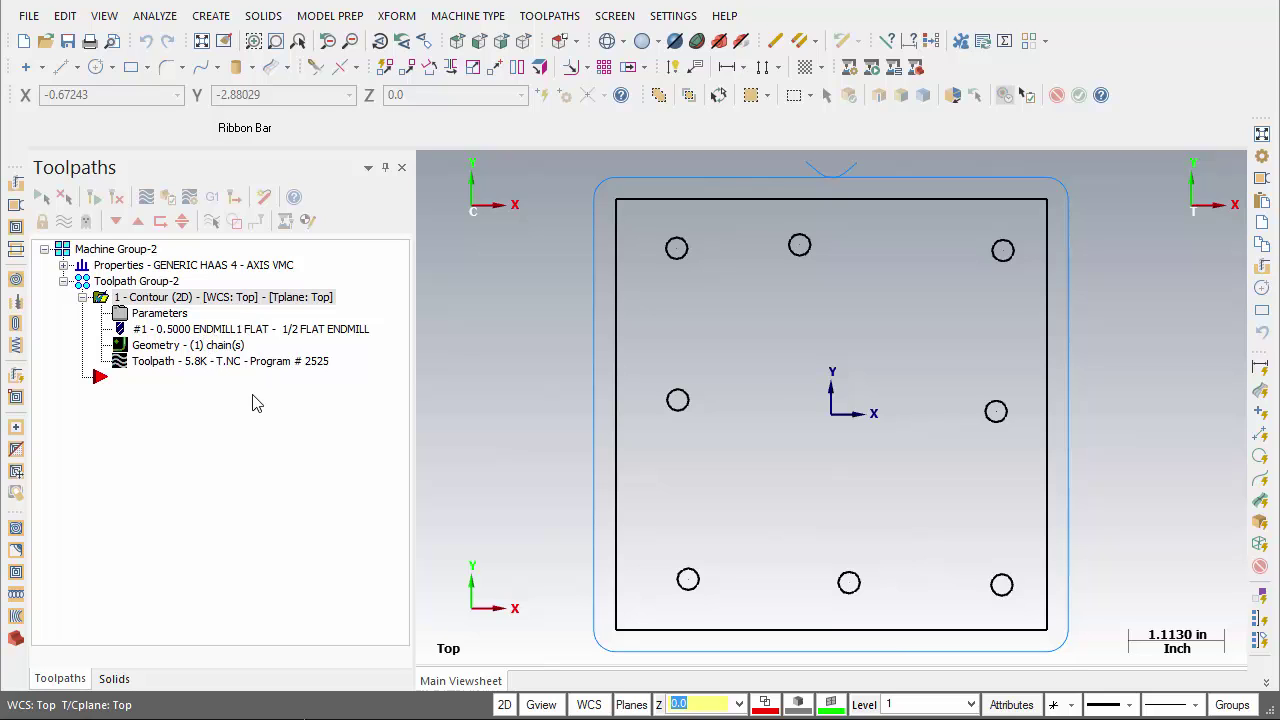
Step: Start a trial drill on the top-left circle and inspect its linking parameters
left_click(555, 20)
left_click(556, 60)
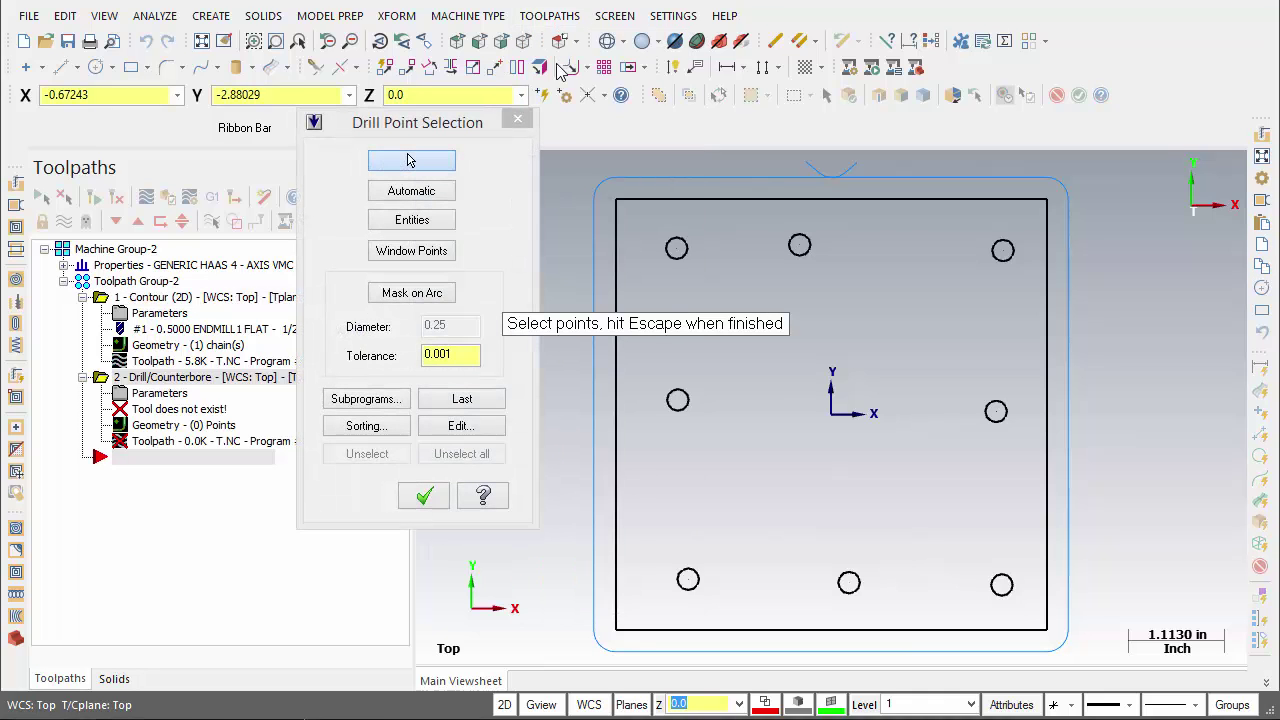
left_click(430, 222)
left_click(676, 248)
left_click(408, 503)
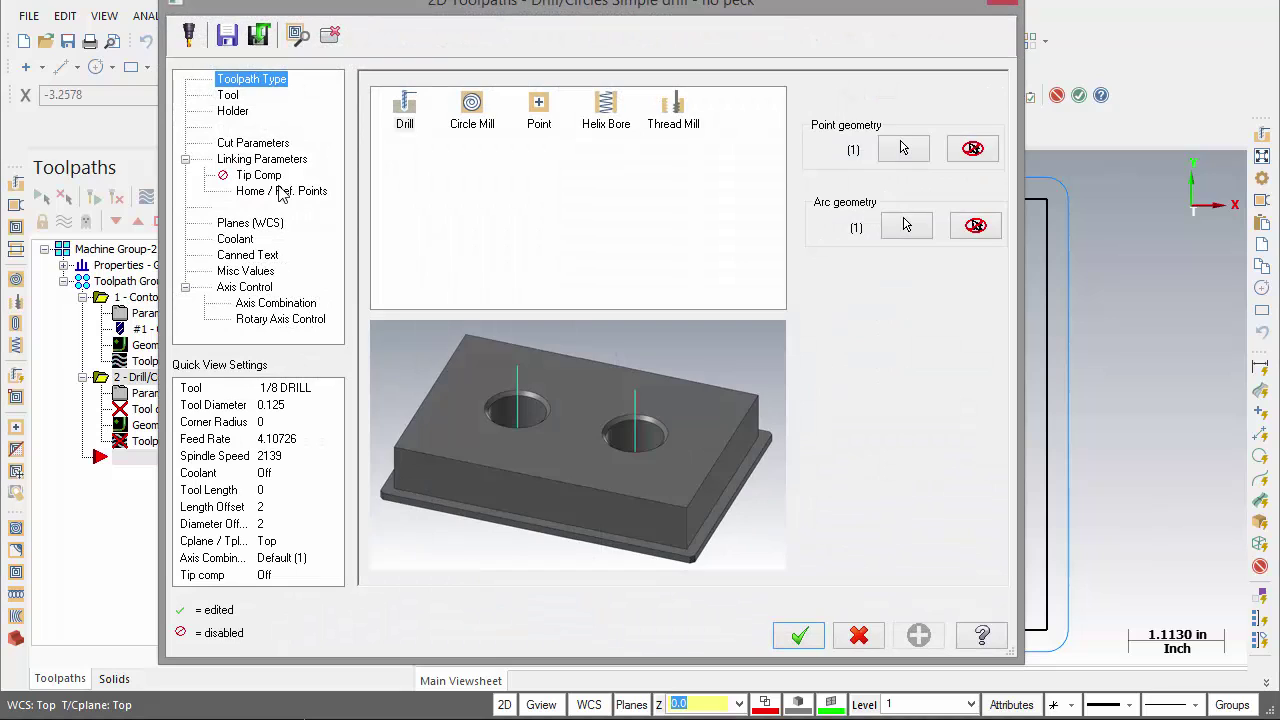
left_click(270, 162)
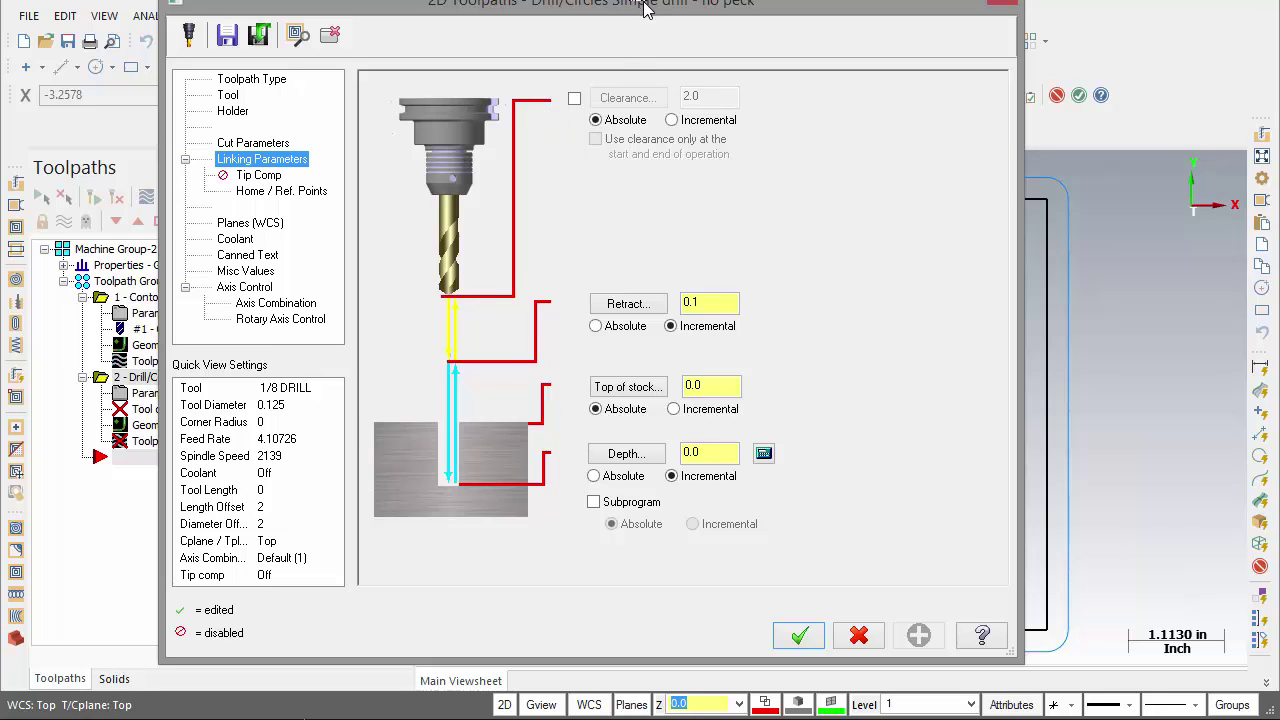
left_click_drag(645, 10, 648, 25)
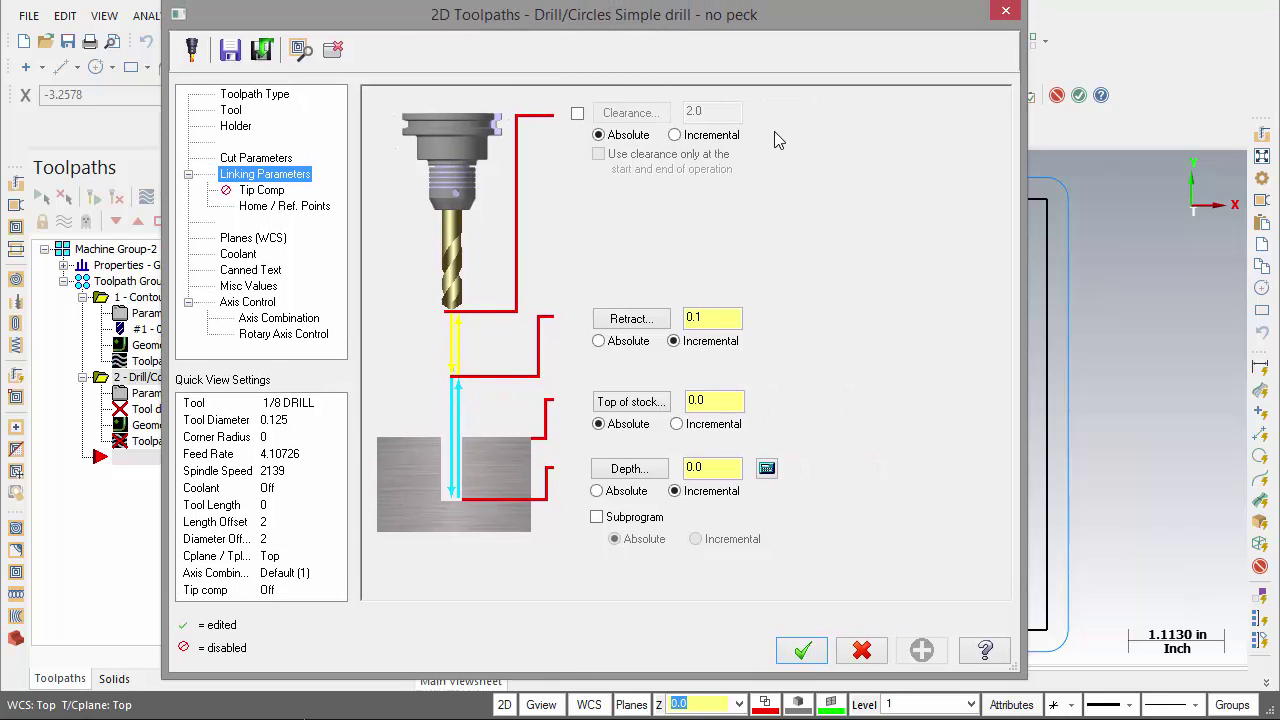
left_click(1008, 12)
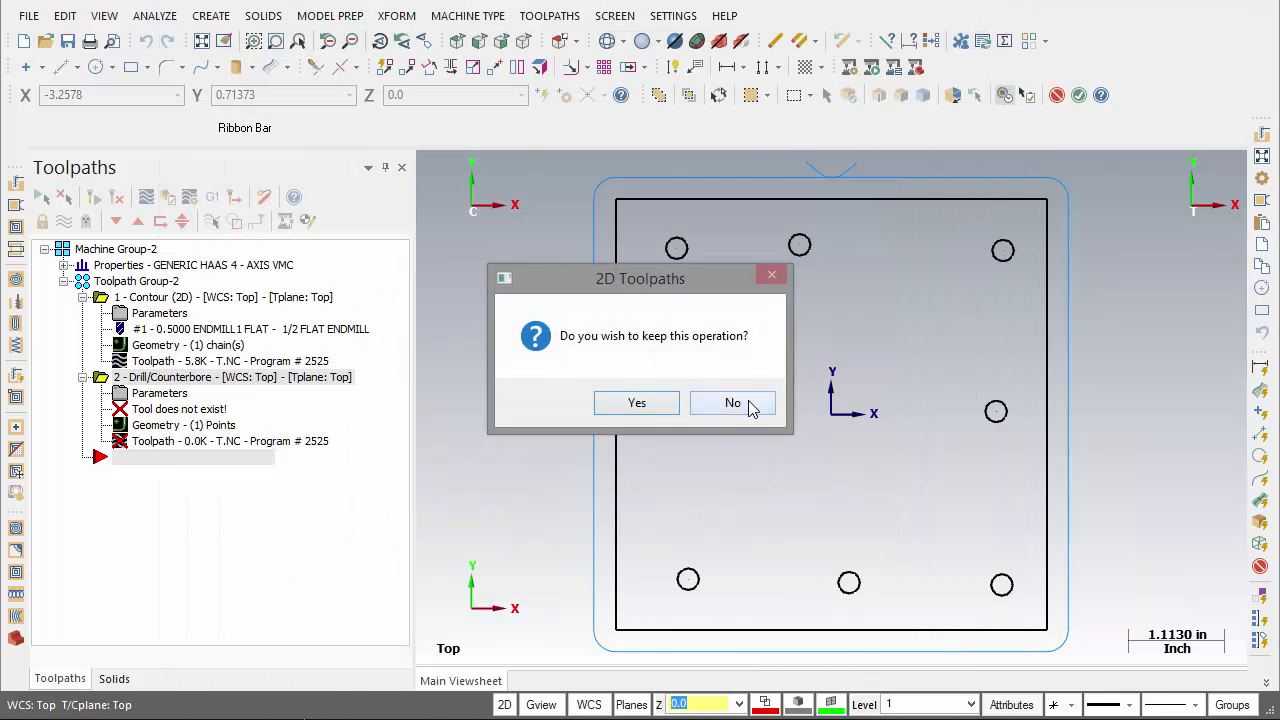
Step: Discard the trial drill and show the machine group's Files settings
left_click(733, 403)
left_click(63, 266)
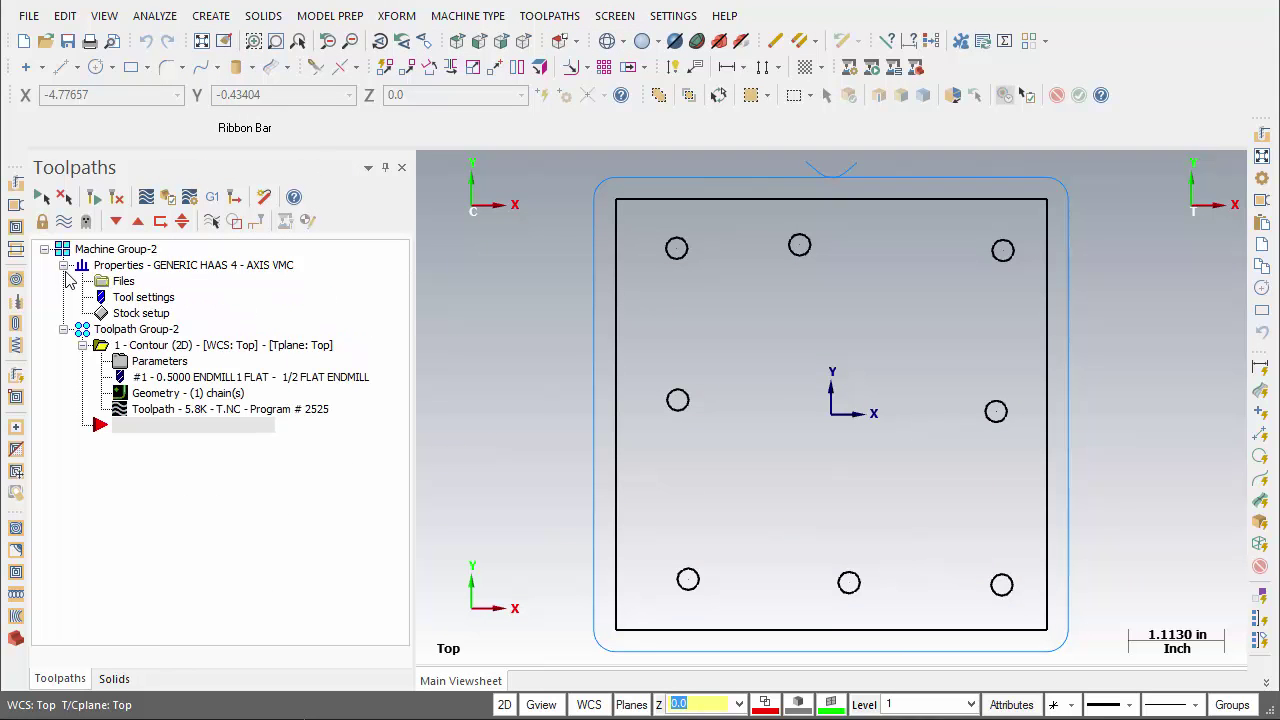
left_click(123, 283)
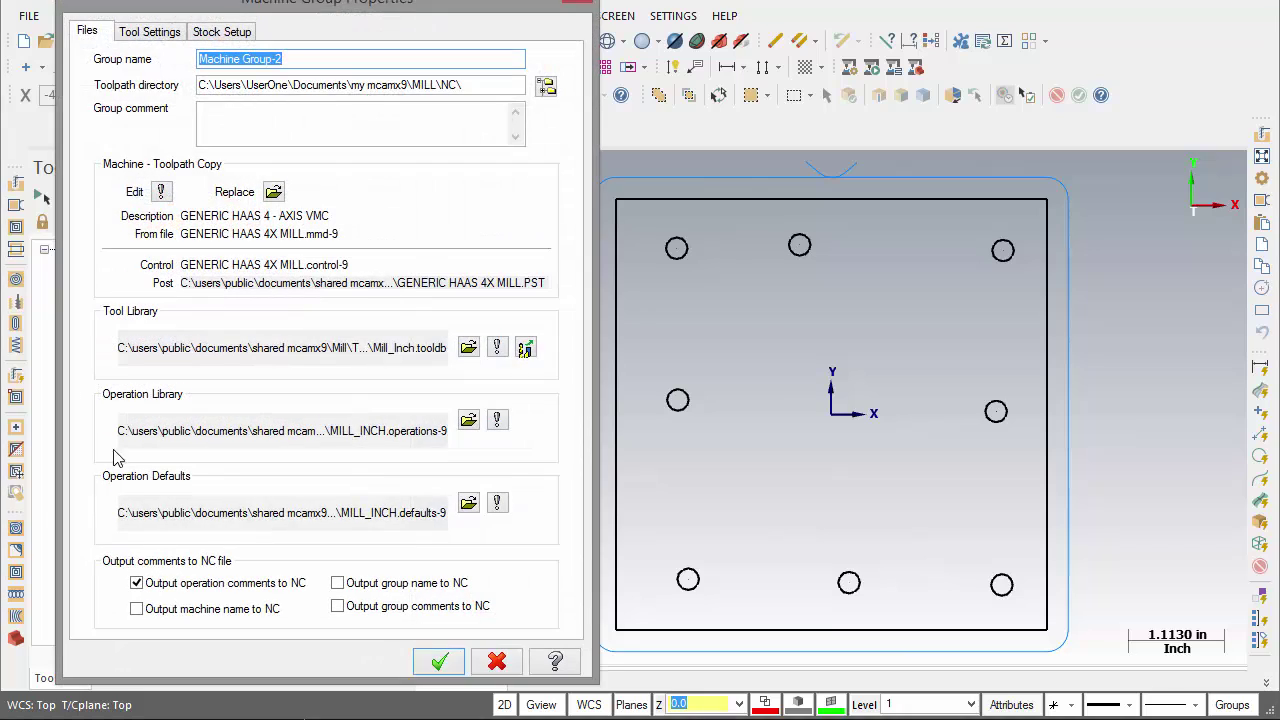
Step: Open the operation defaults and select the 2D Toolpaths group for common-parameter editing
left_click(498, 505)
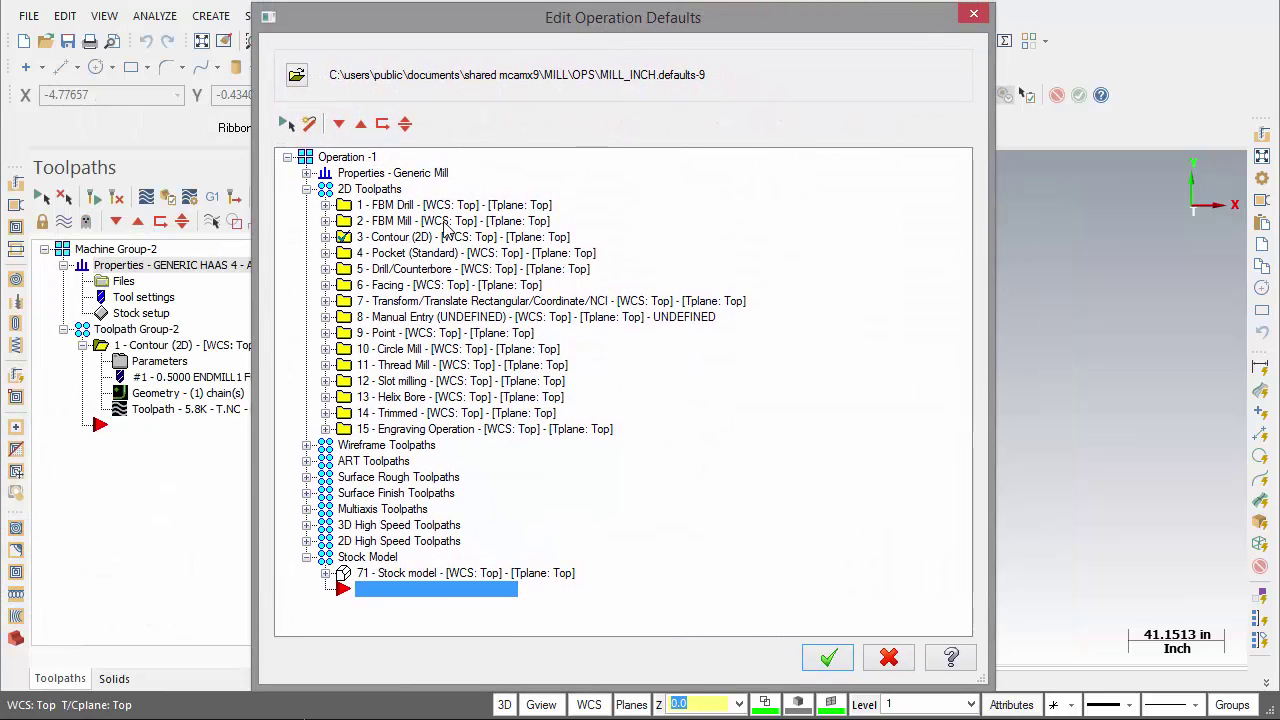
left_click(431, 210)
left_click(376, 190)
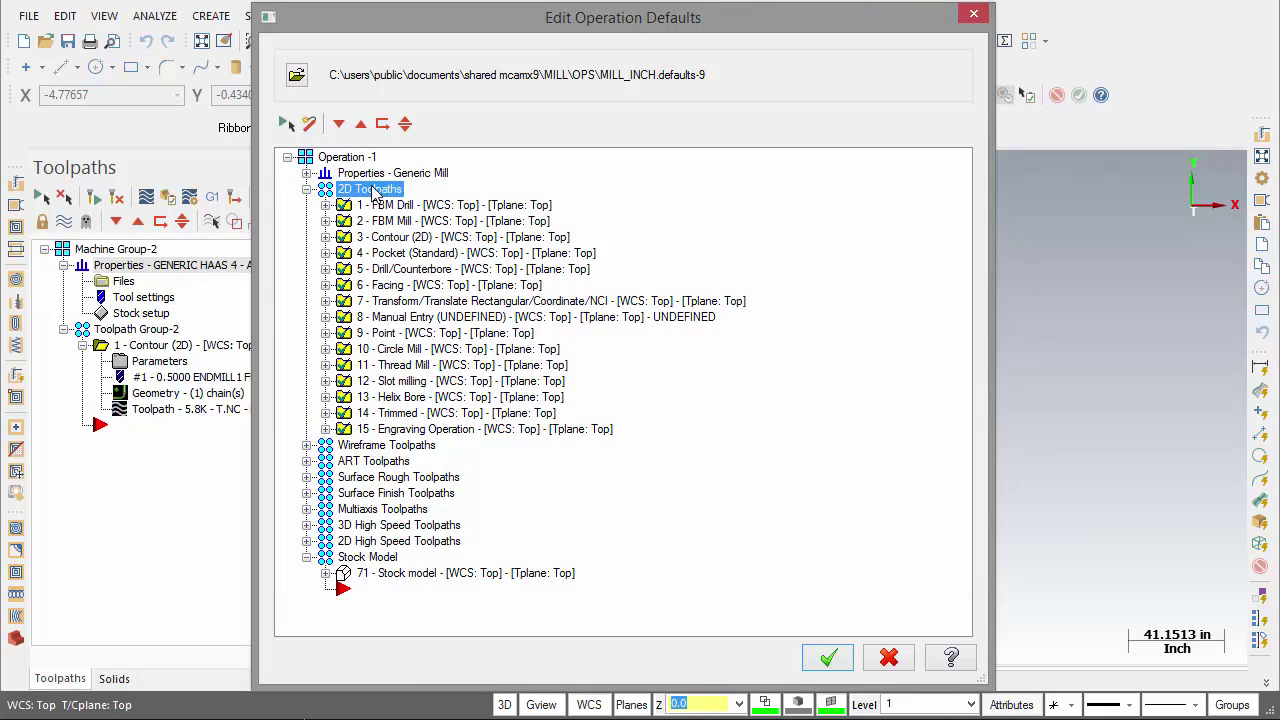
left_click(412, 220)
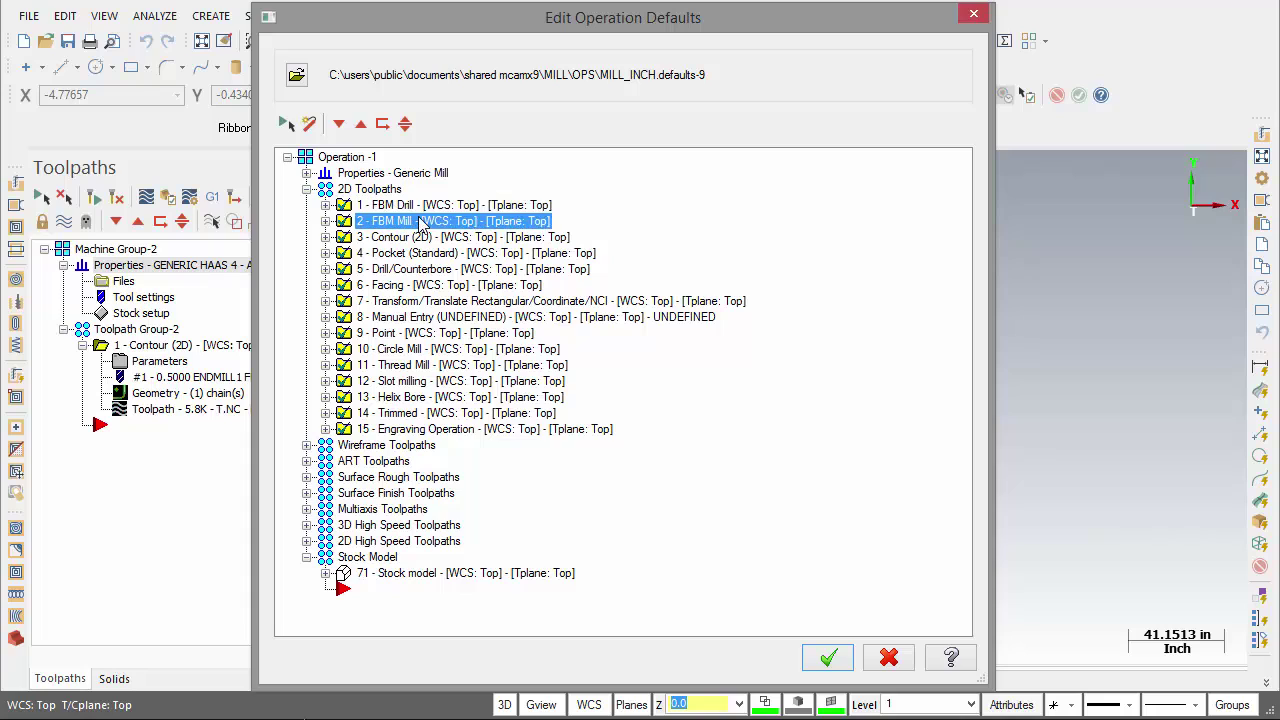
right_click(418, 219)
mouse_move(524, 325)
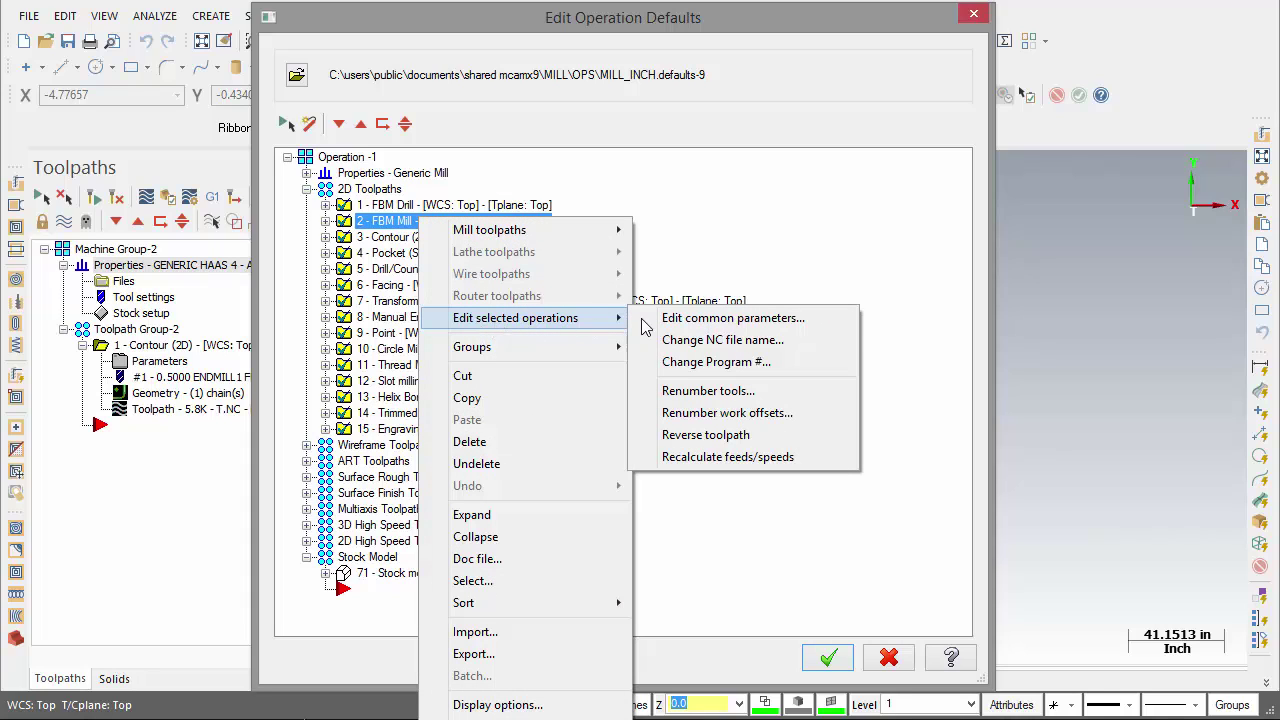
Step: Give all 2D default operations an enabled 3.0 absolute clearance at start and end only, and save
left_click(734, 318)
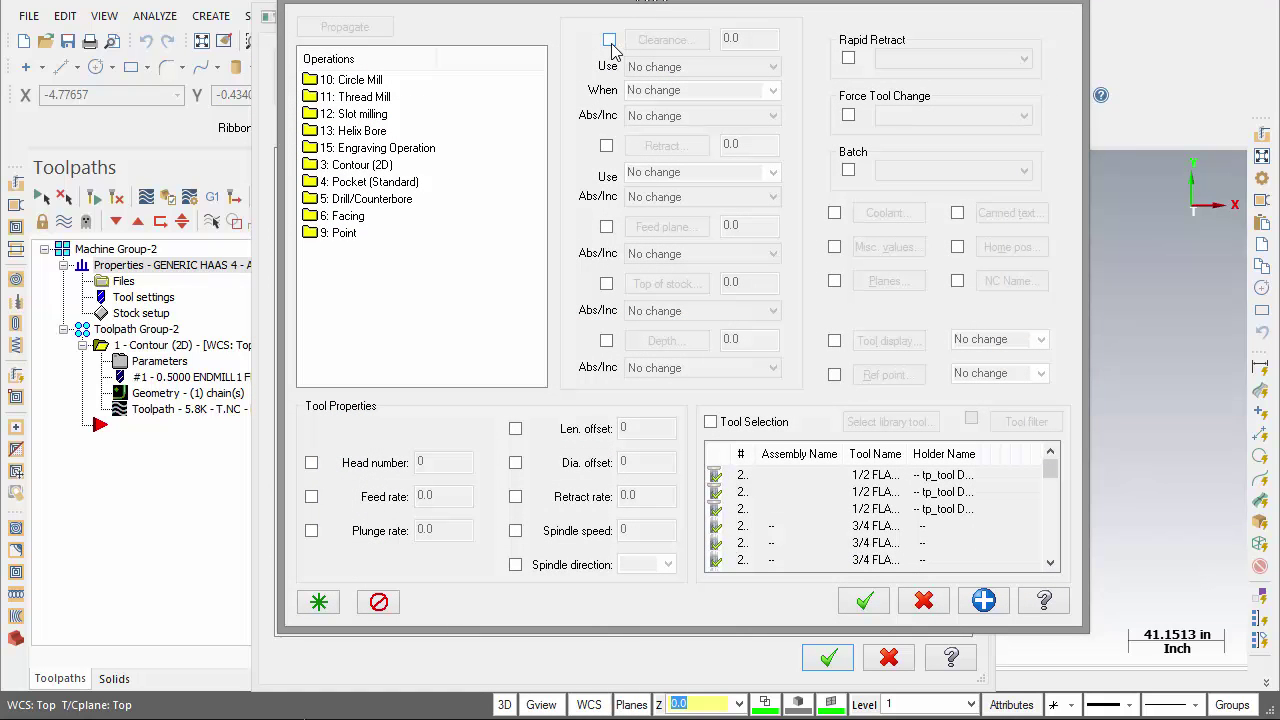
left_click(609, 40)
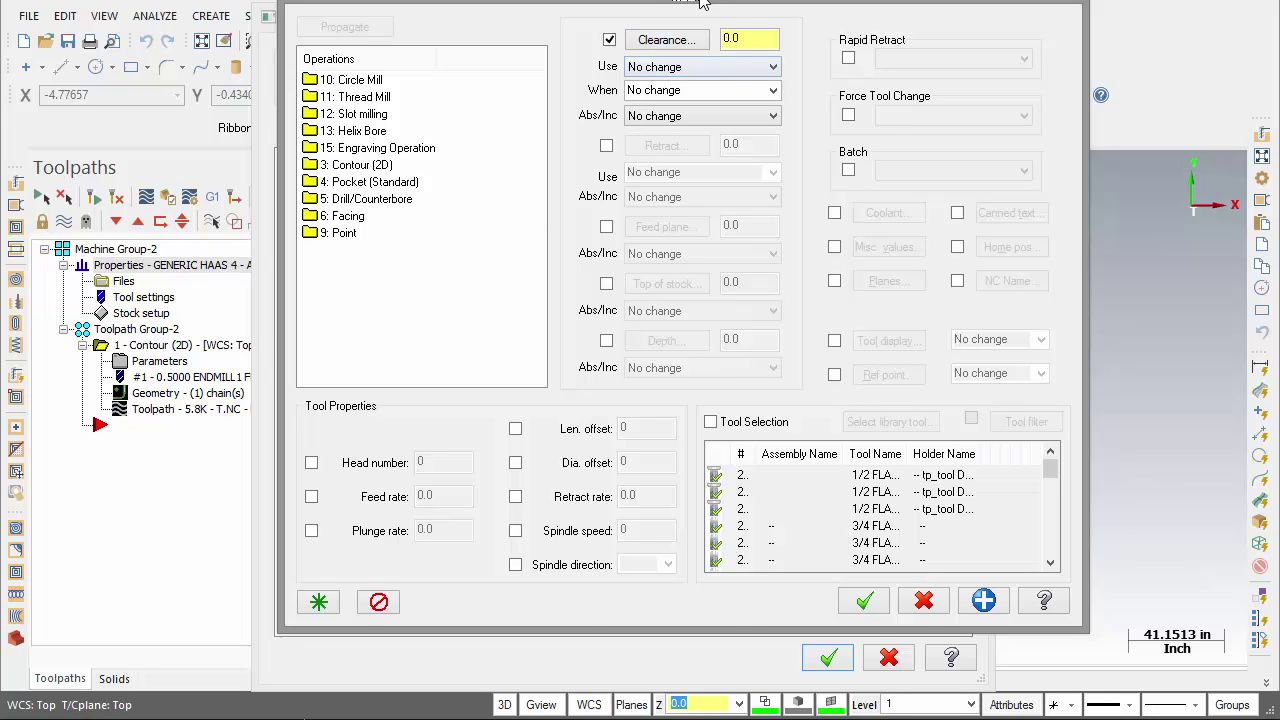
left_click_drag(703, 3, 698, 22)
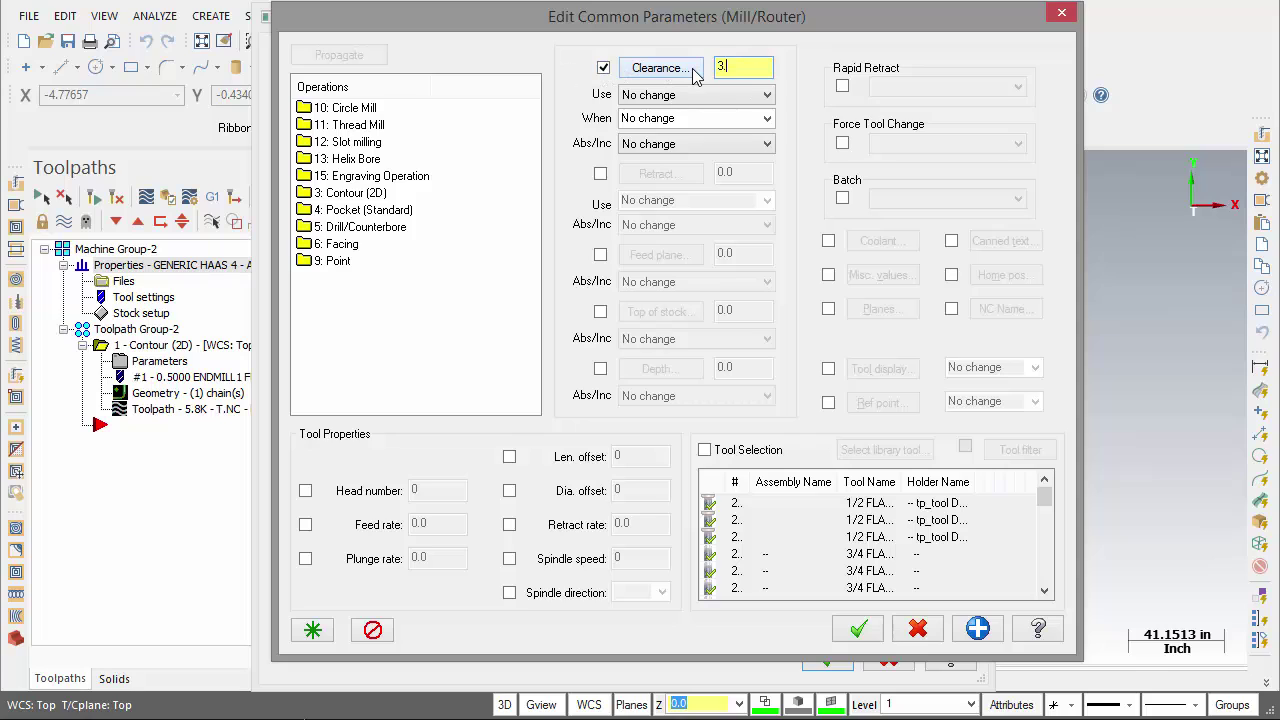
left_click(696, 118)
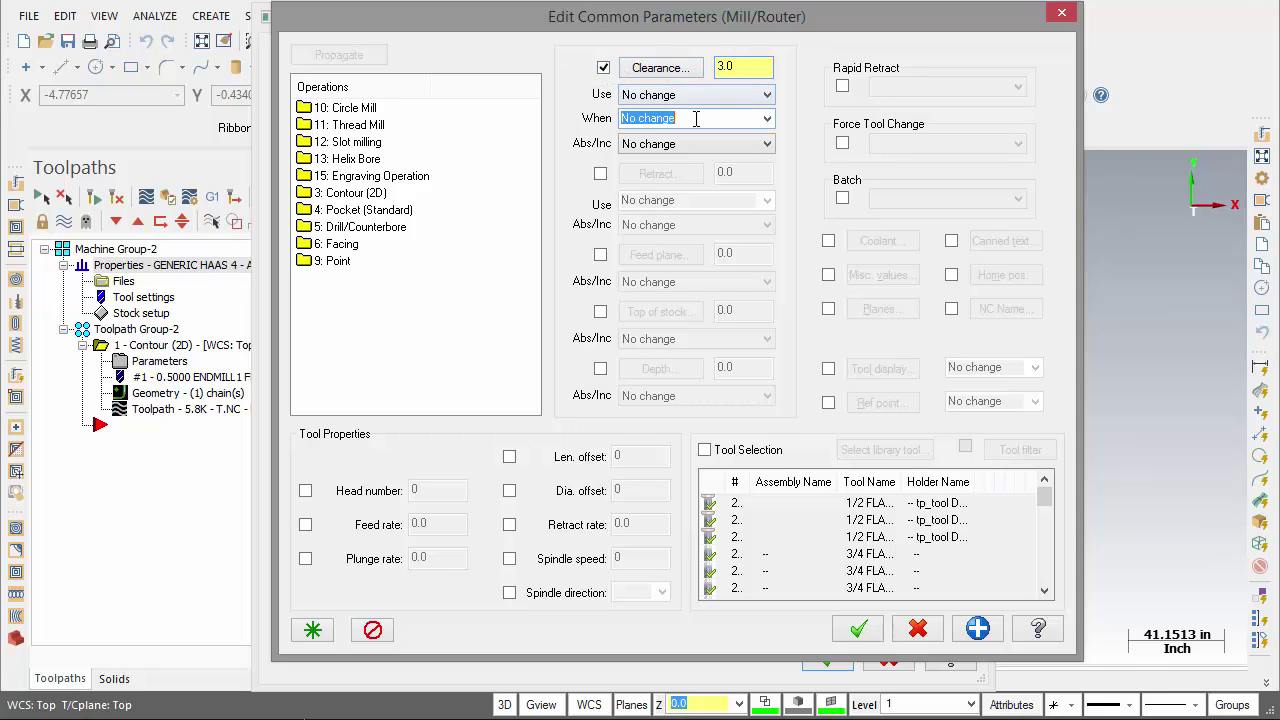
left_click(768, 118)
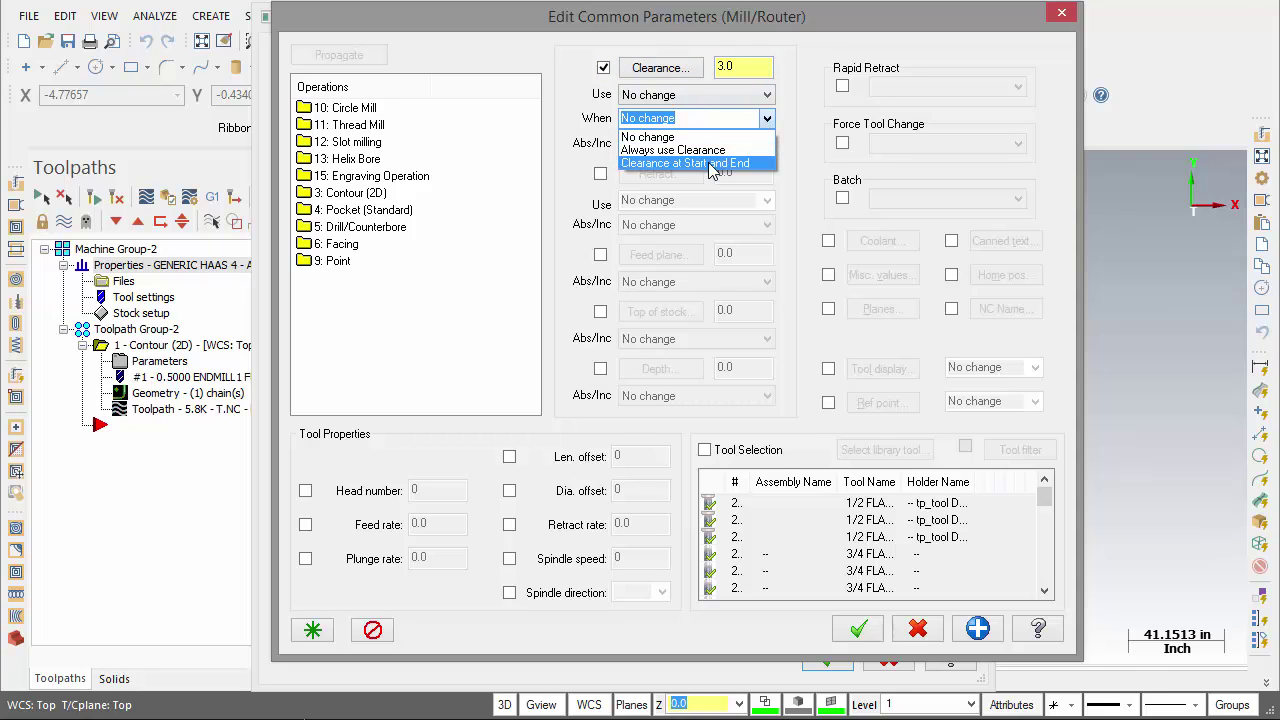
left_click(700, 163)
left_click(768, 144)
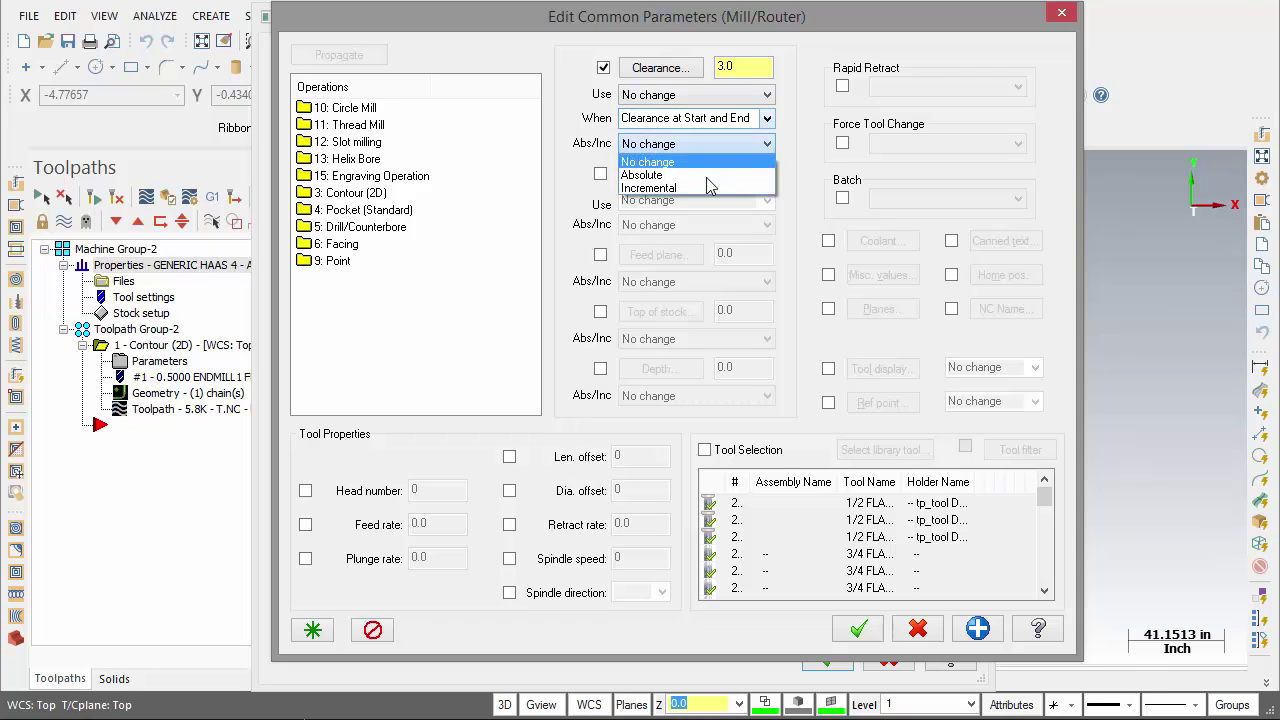
left_click(680, 174)
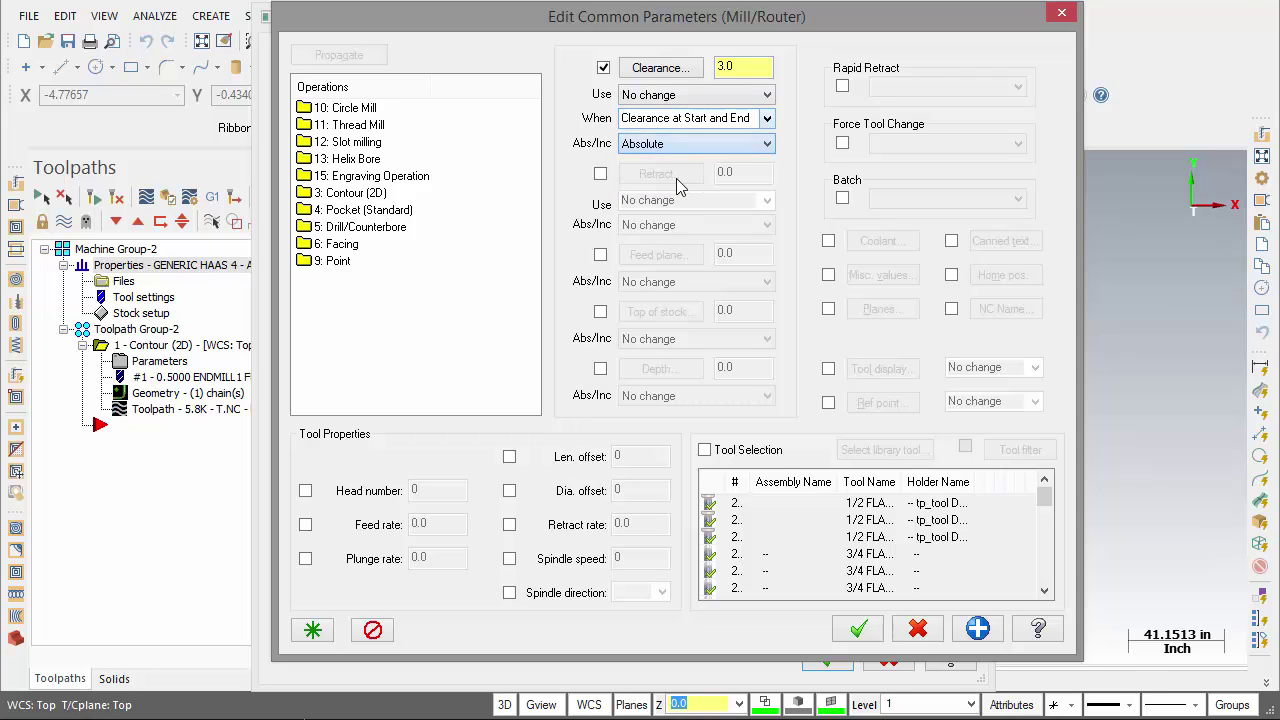
left_click(720, 96)
left_click(692, 123)
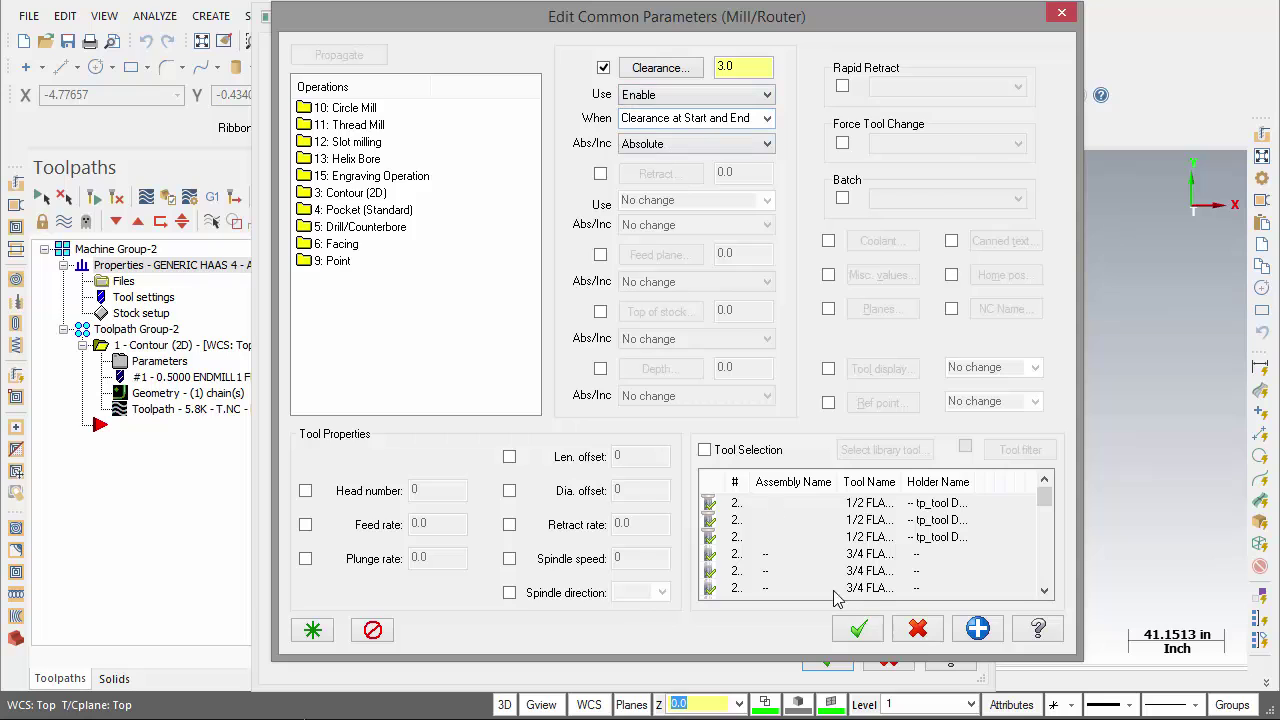
left_click(858, 626)
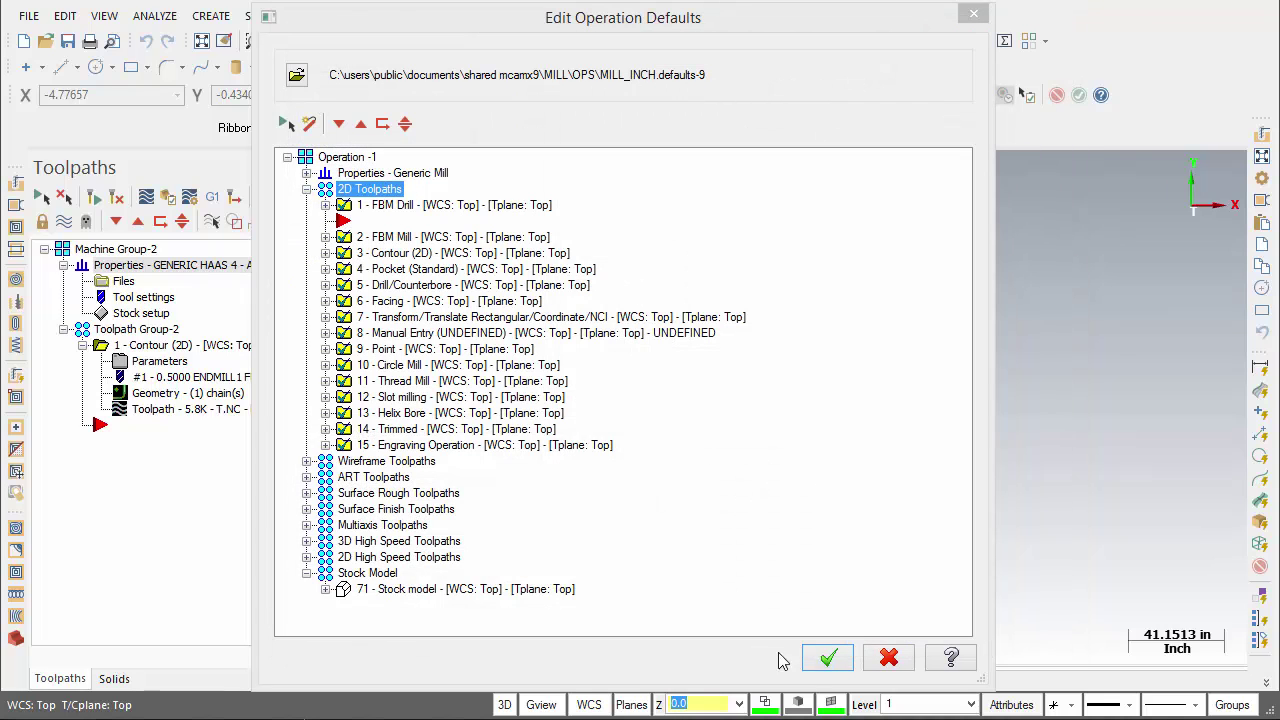
left_click(826, 659)
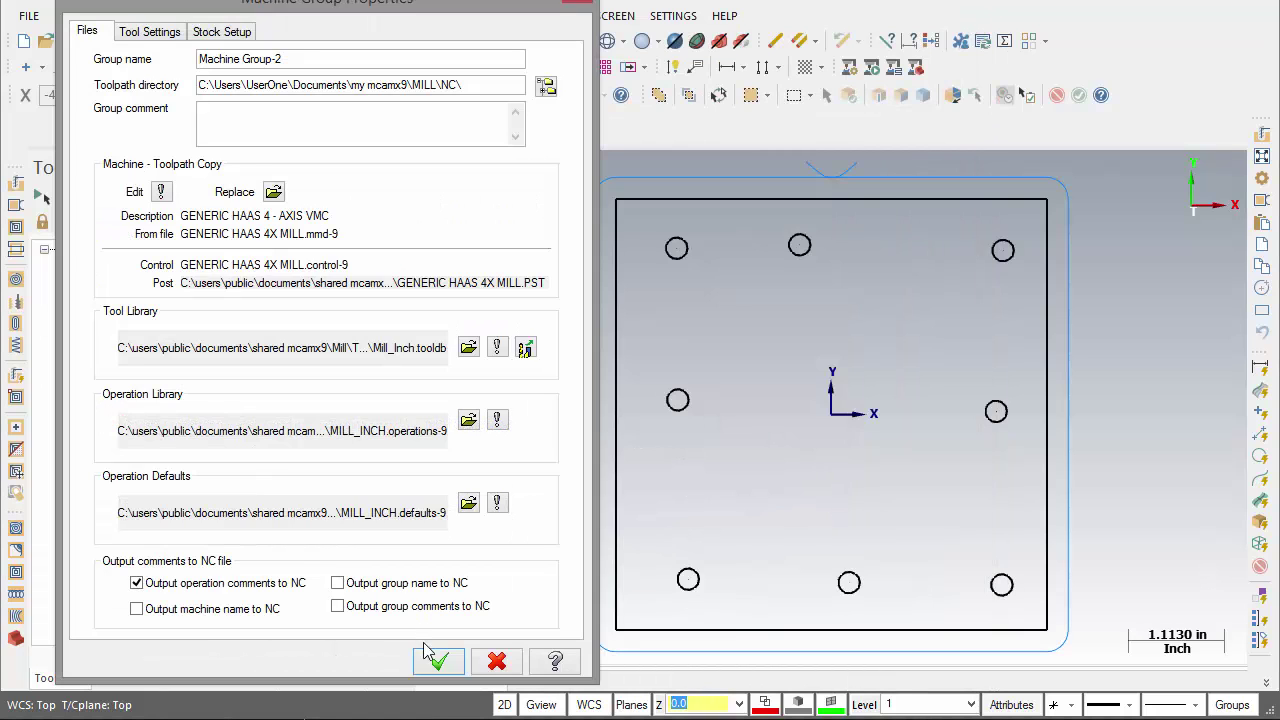
Step: Start a trial drill on the upper-left circle and confirm it inherits the 3.0 start-and-end clearance
left_click(437, 662)
left_click(550, 16)
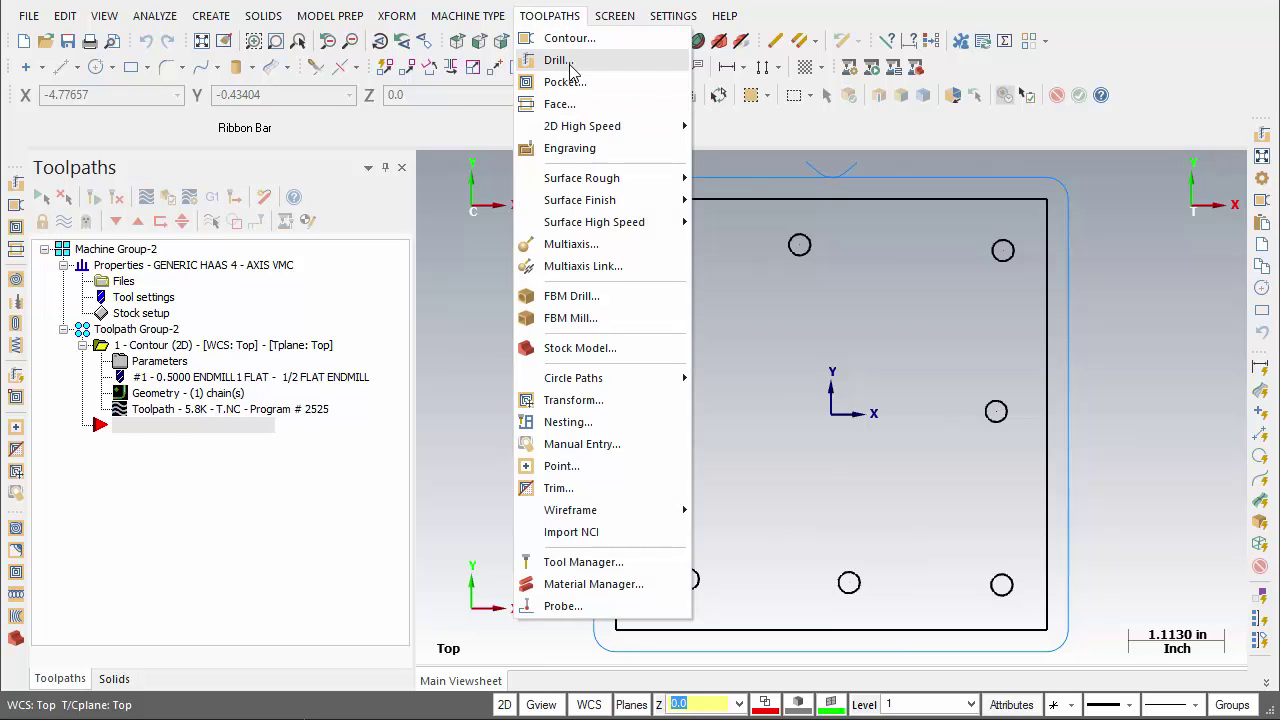
left_click(556, 60)
left_click(411, 222)
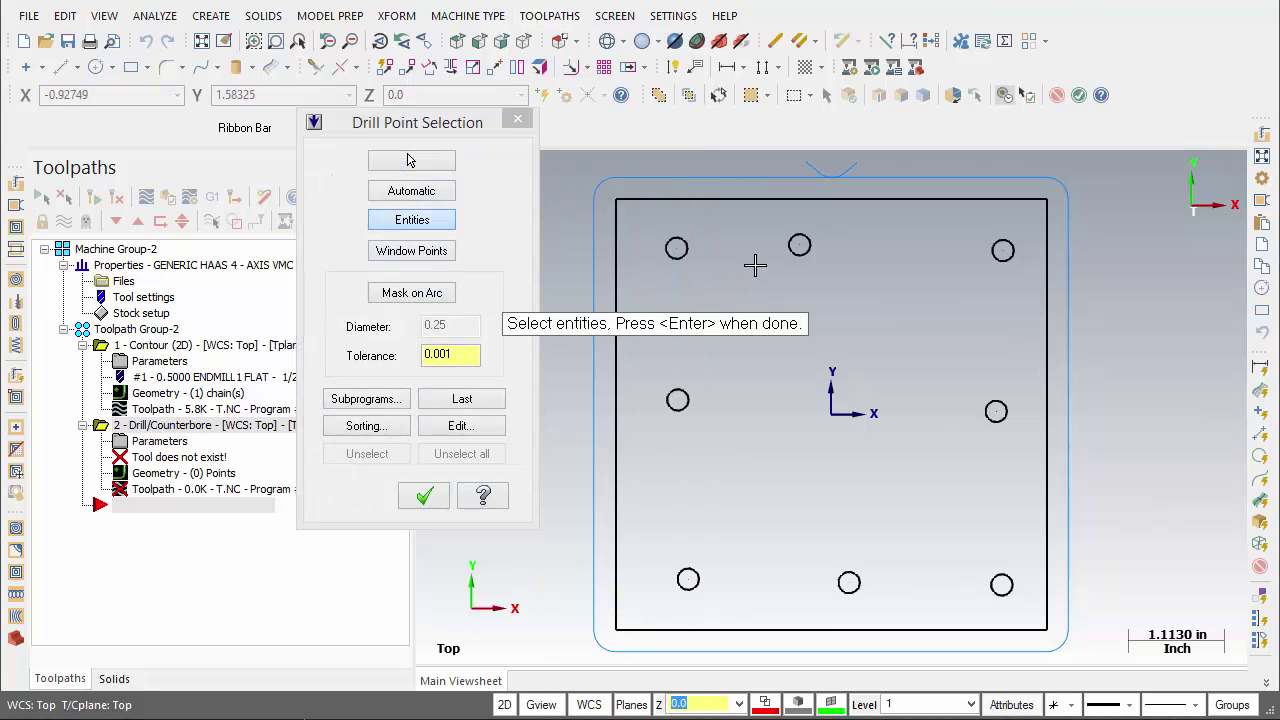
left_click(676, 248)
left_click(424, 495)
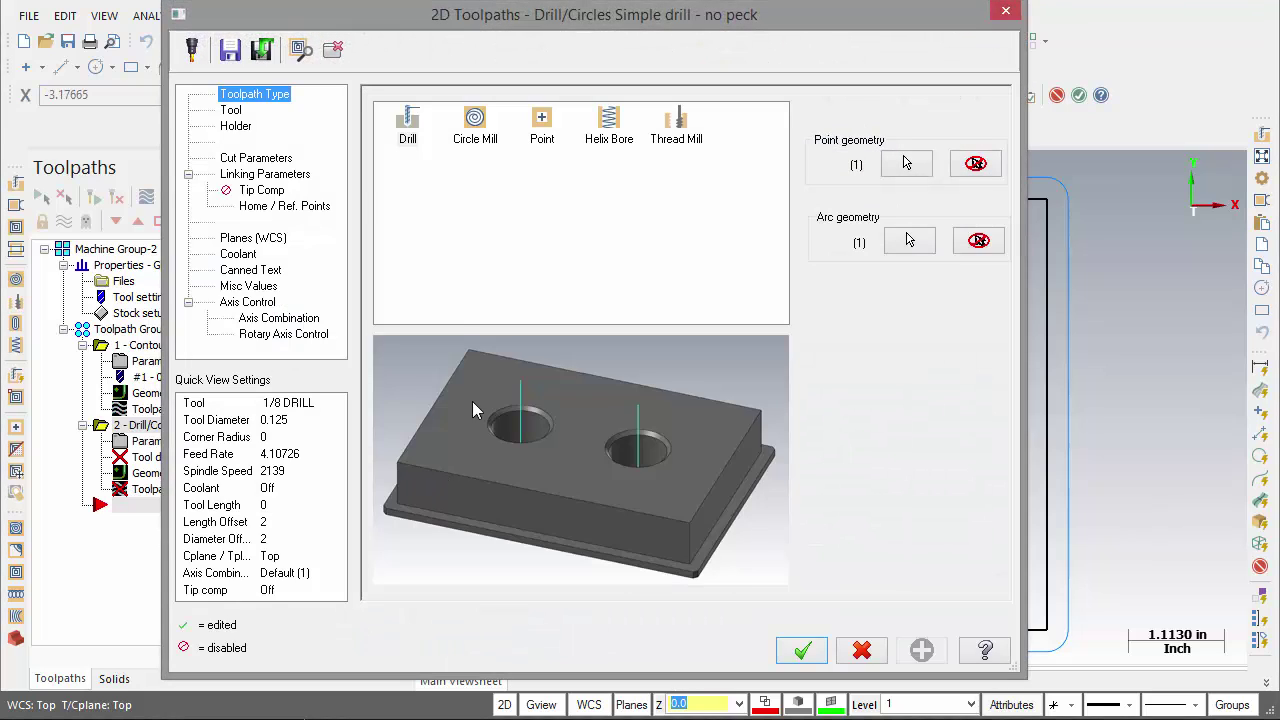
left_click(290, 175)
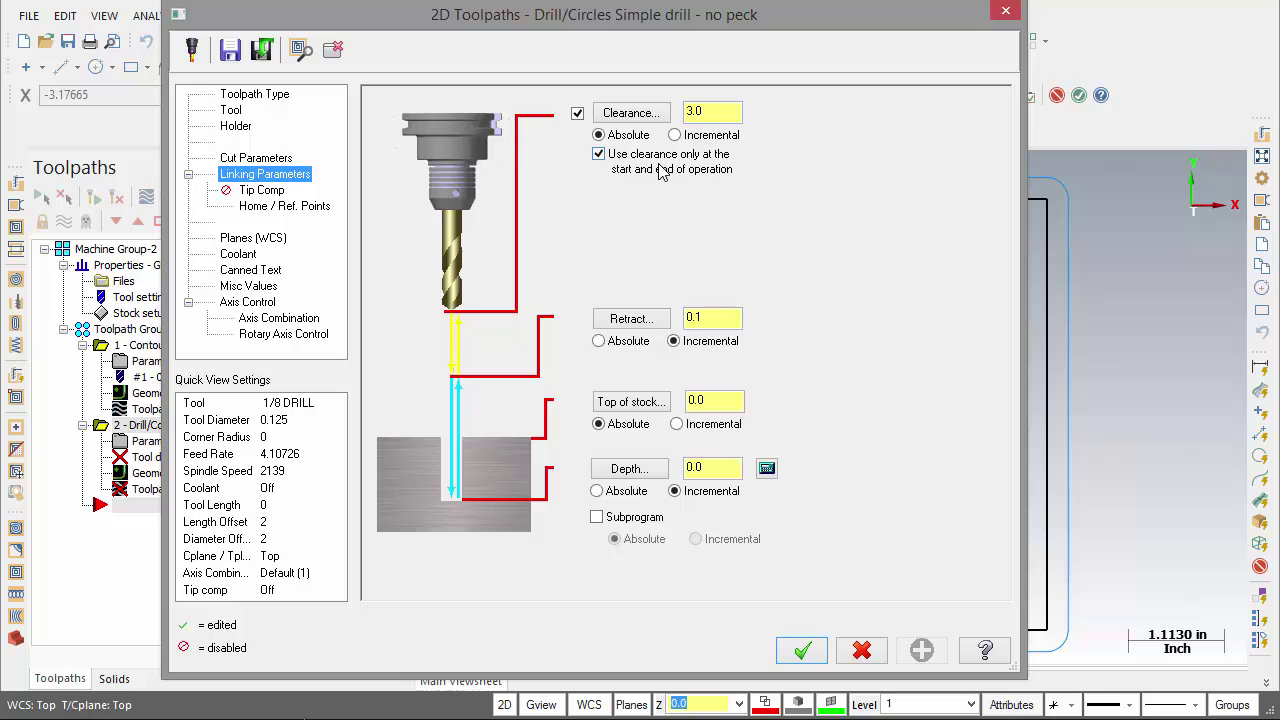
left_click(1005, 11)
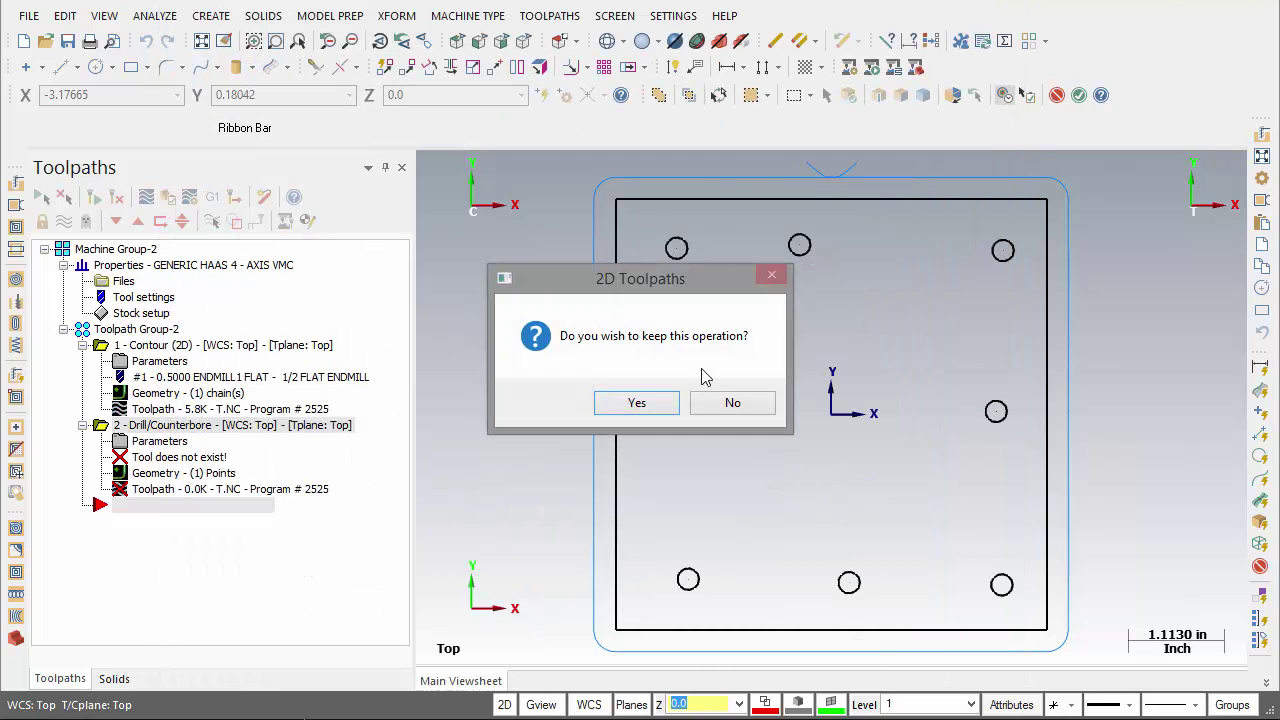
Step: Discard the test drill and start a Face toolpath chained in the construction plane
left_click(733, 402)
left_click(565, 15)
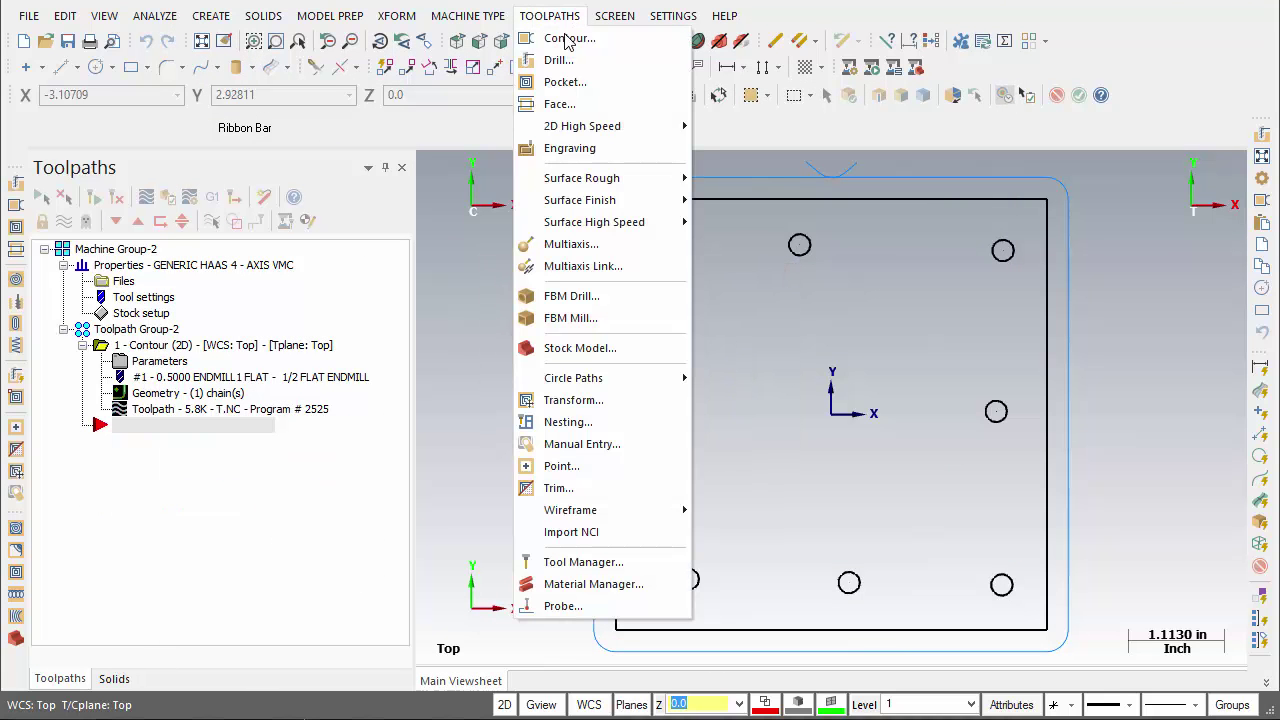
left_click(567, 104)
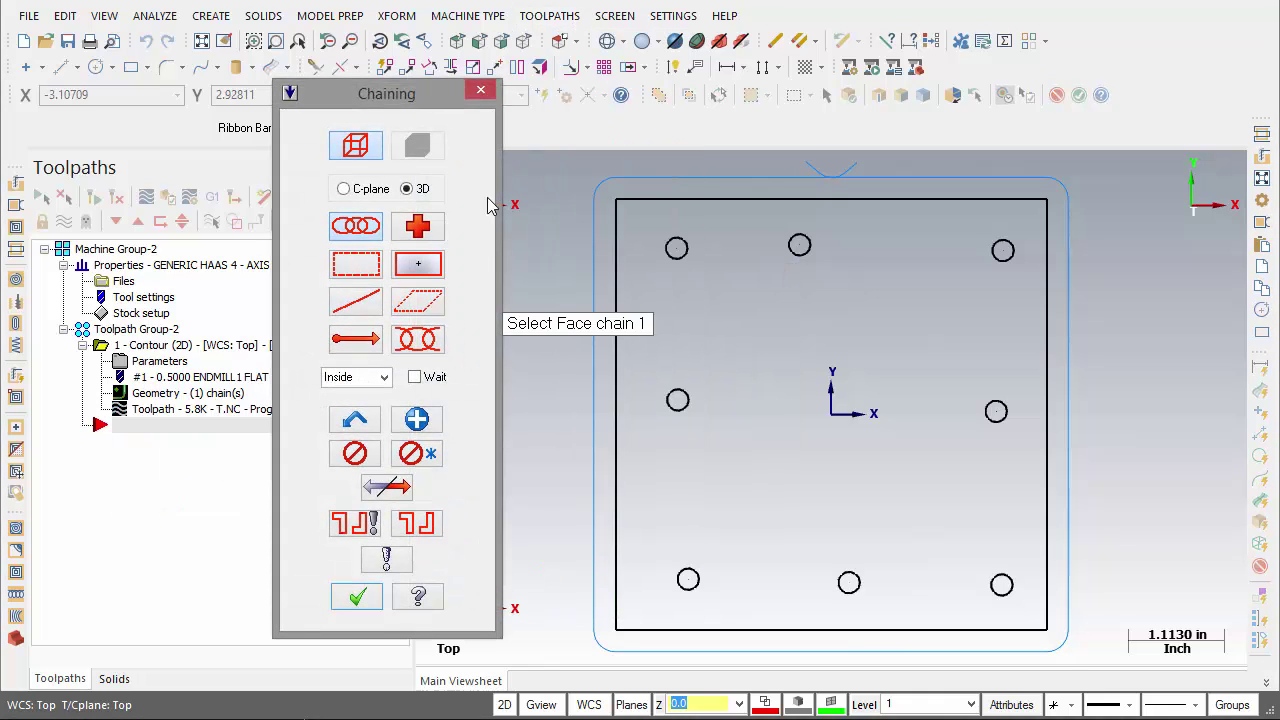
left_click(344, 188)
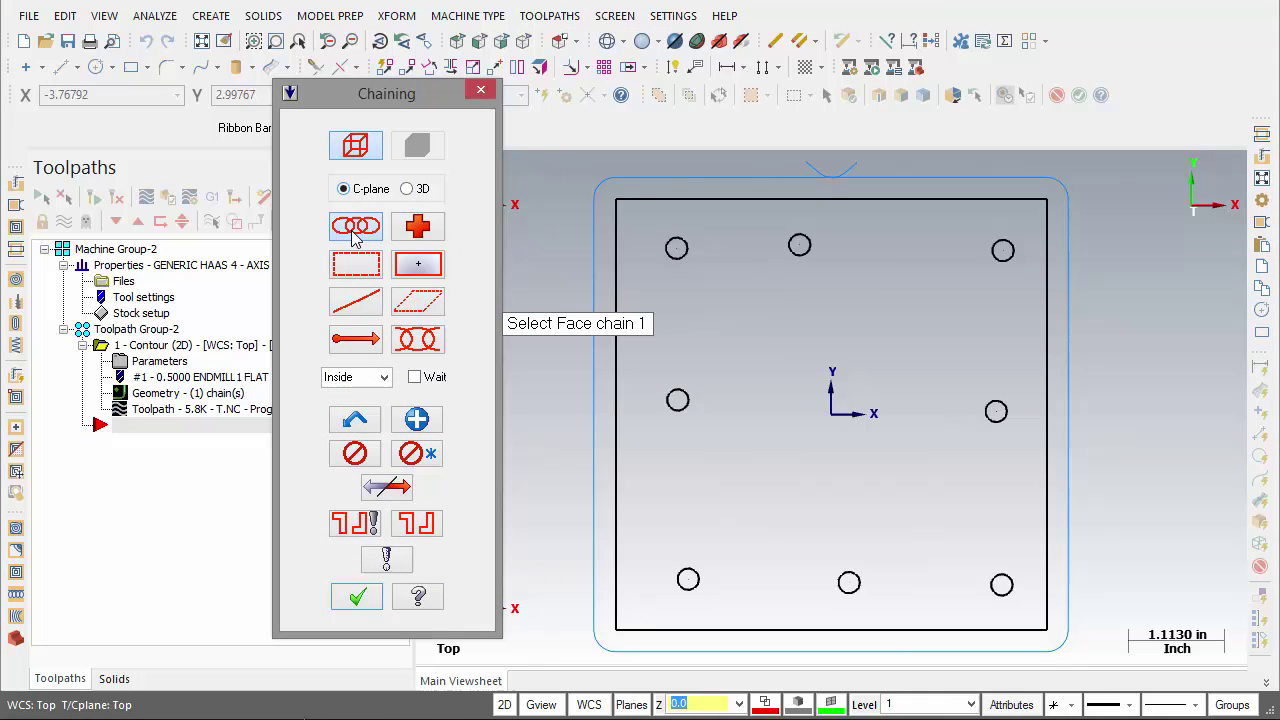
left_click(357, 598)
Step: Check the facing clearance, discard the failed facing operation, and show the group's file settings
left_click(277, 193)
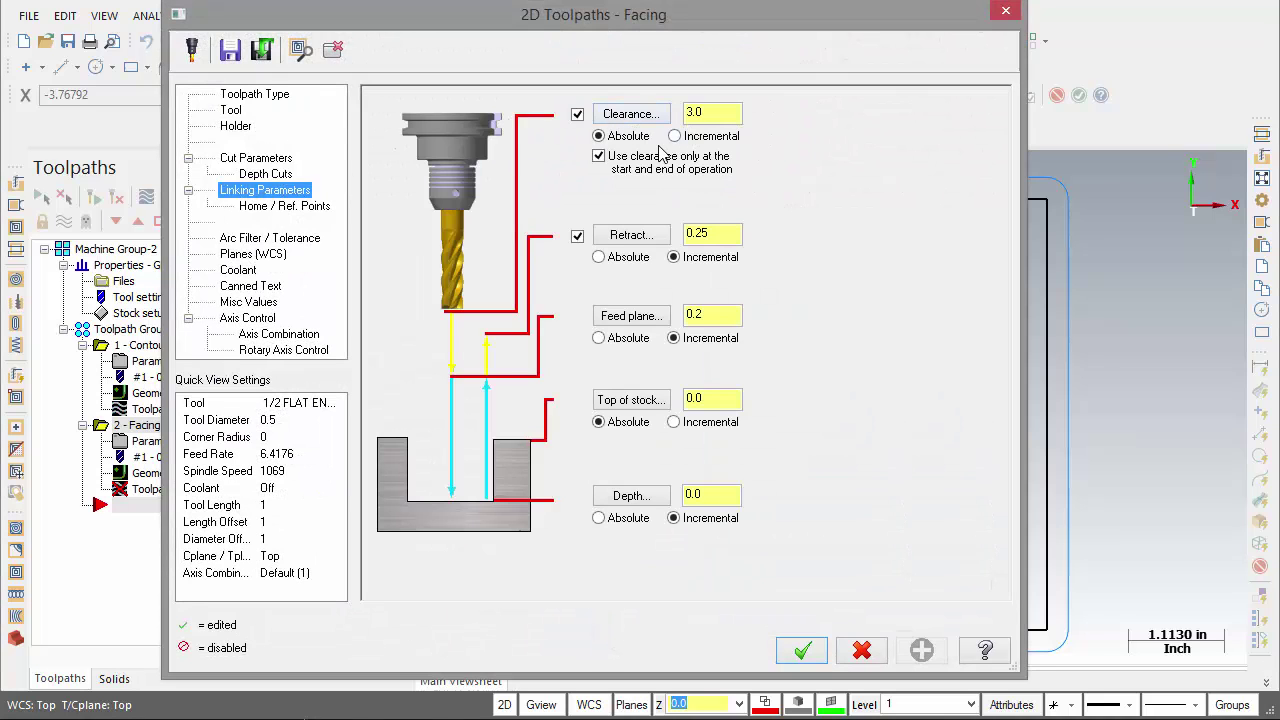
left_click(801, 651)
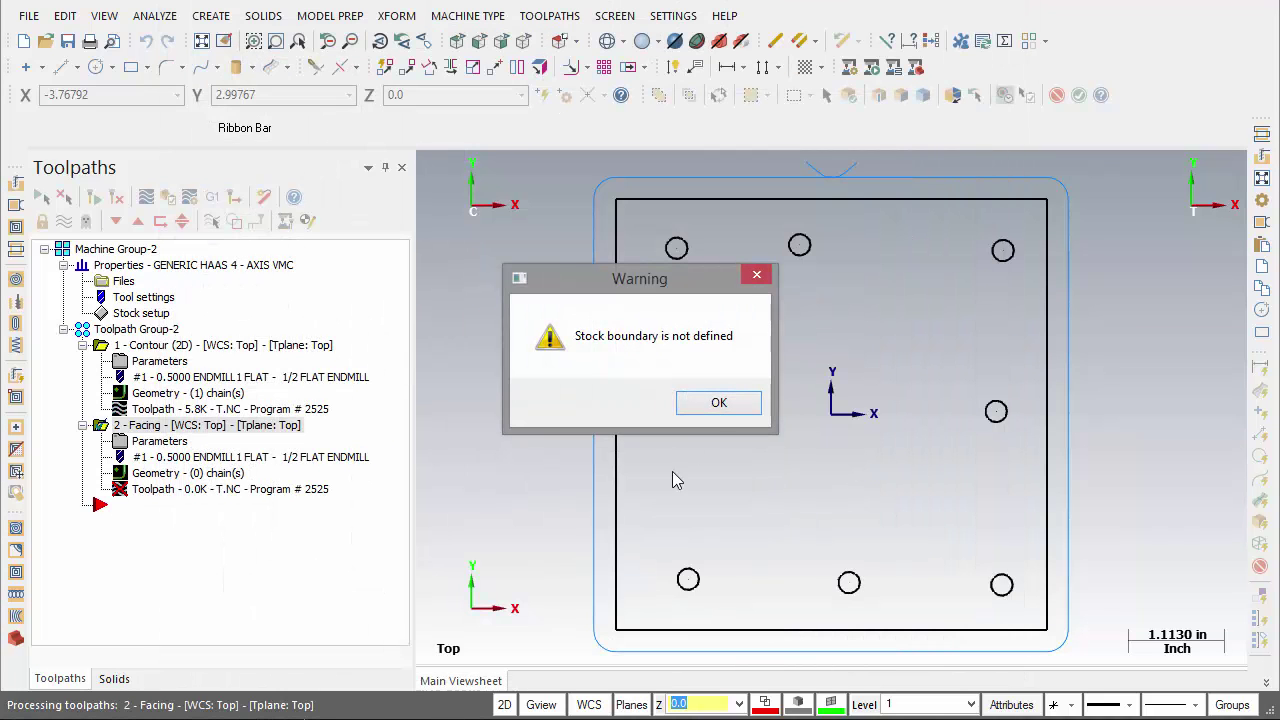
left_click(716, 400)
left_click(797, 405)
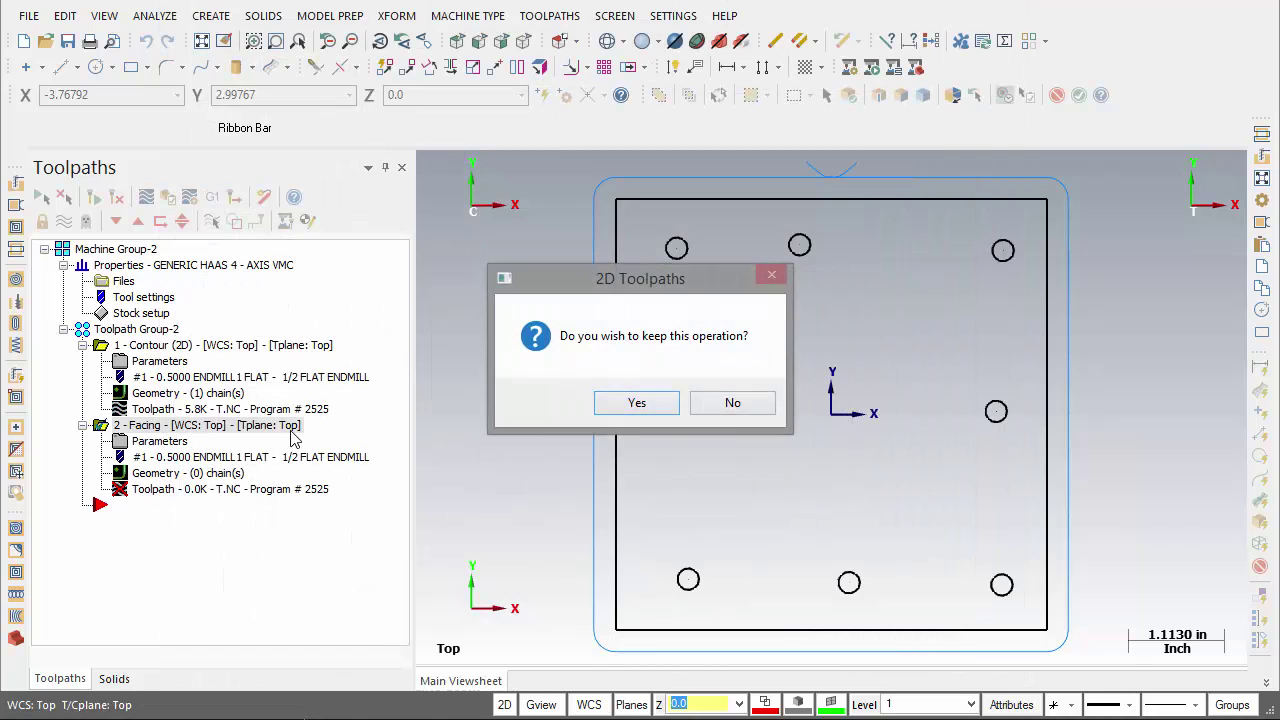
left_click(758, 408)
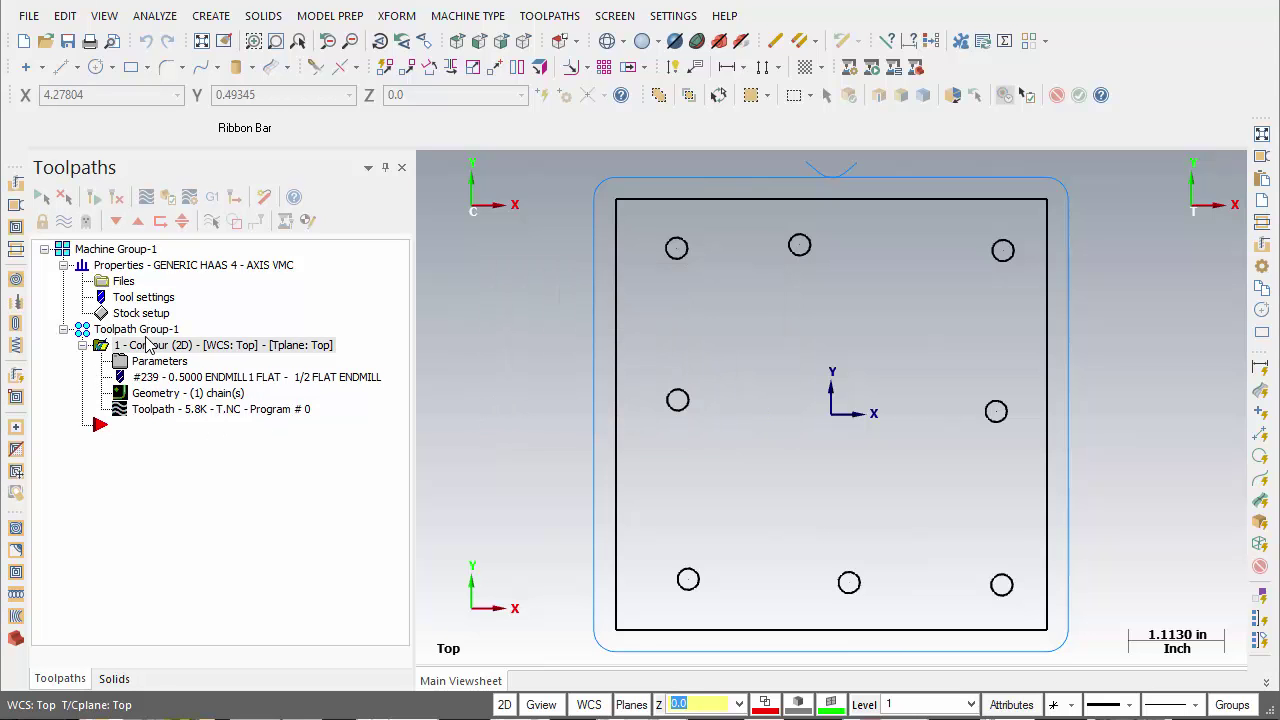
left_click(123, 282)
Step: Review the group's Tool Settings, then open the MILL_INCH.defaults-9 operation defaults for editing
left_click(192, 30)
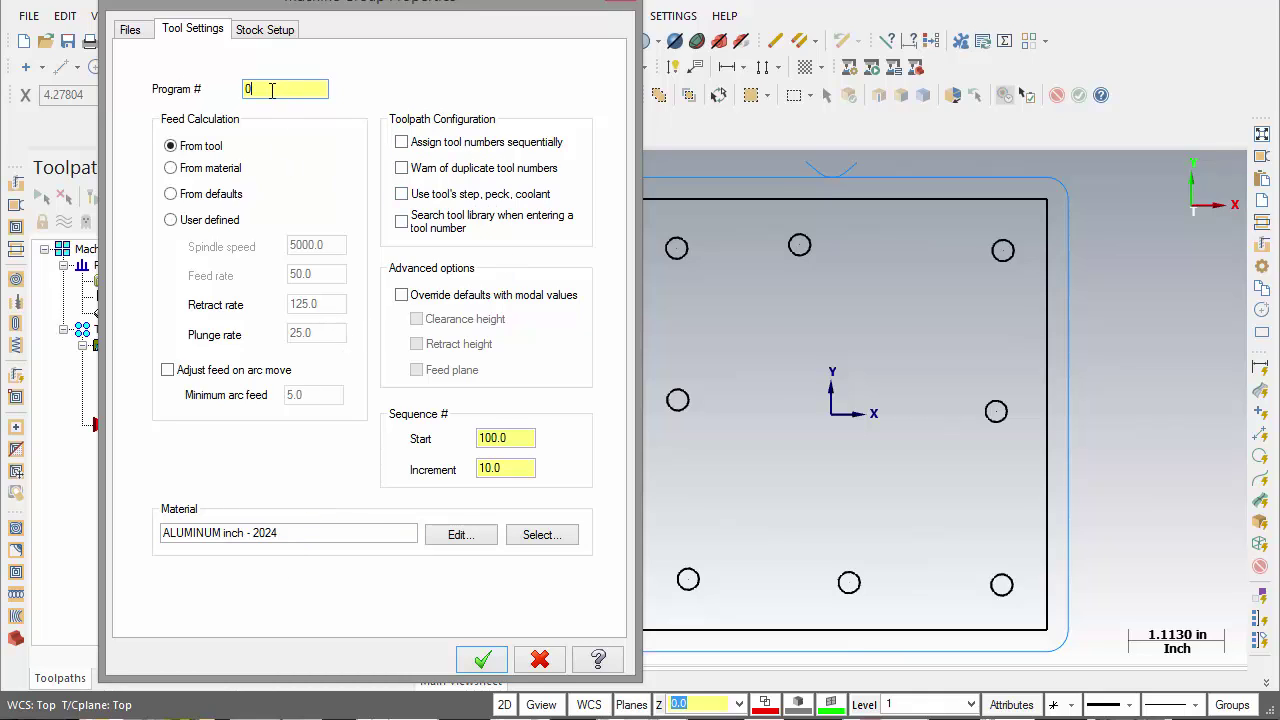
left_click(130, 29)
left_click(540, 502)
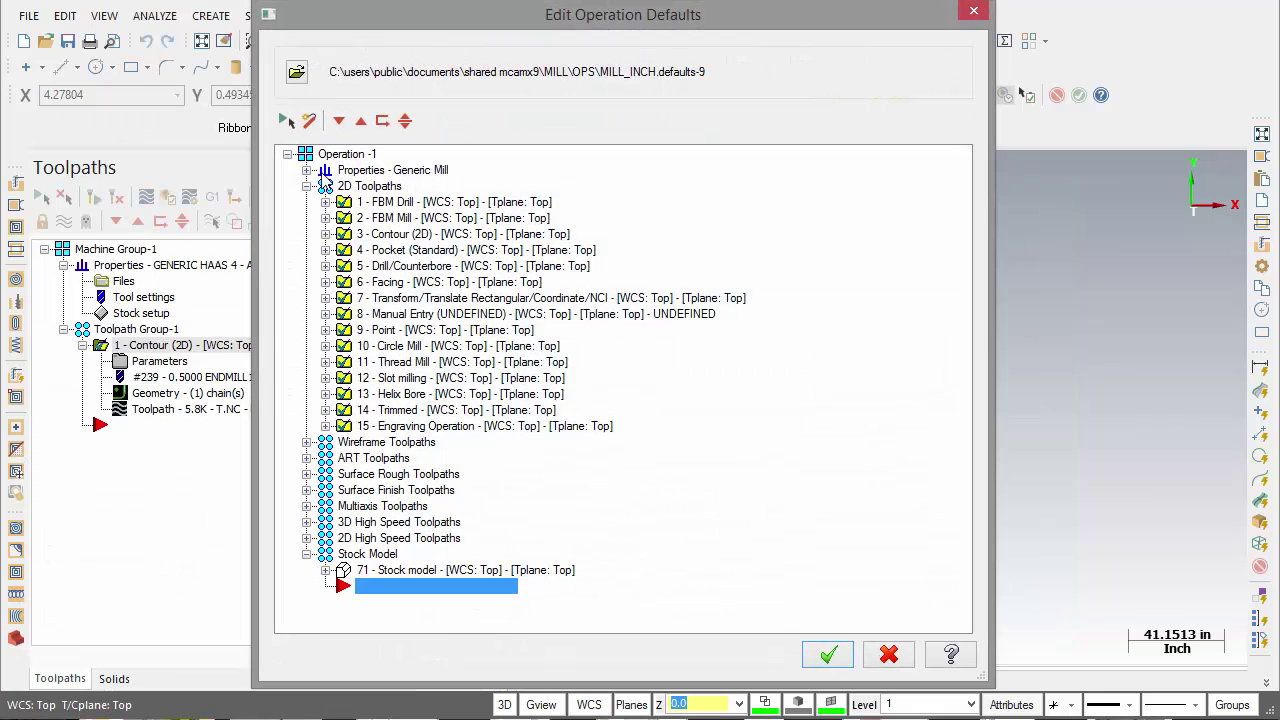
Step: Set the default program number to 2525 with sequential tool numbering and duplicate-number warnings
left_click(308, 171)
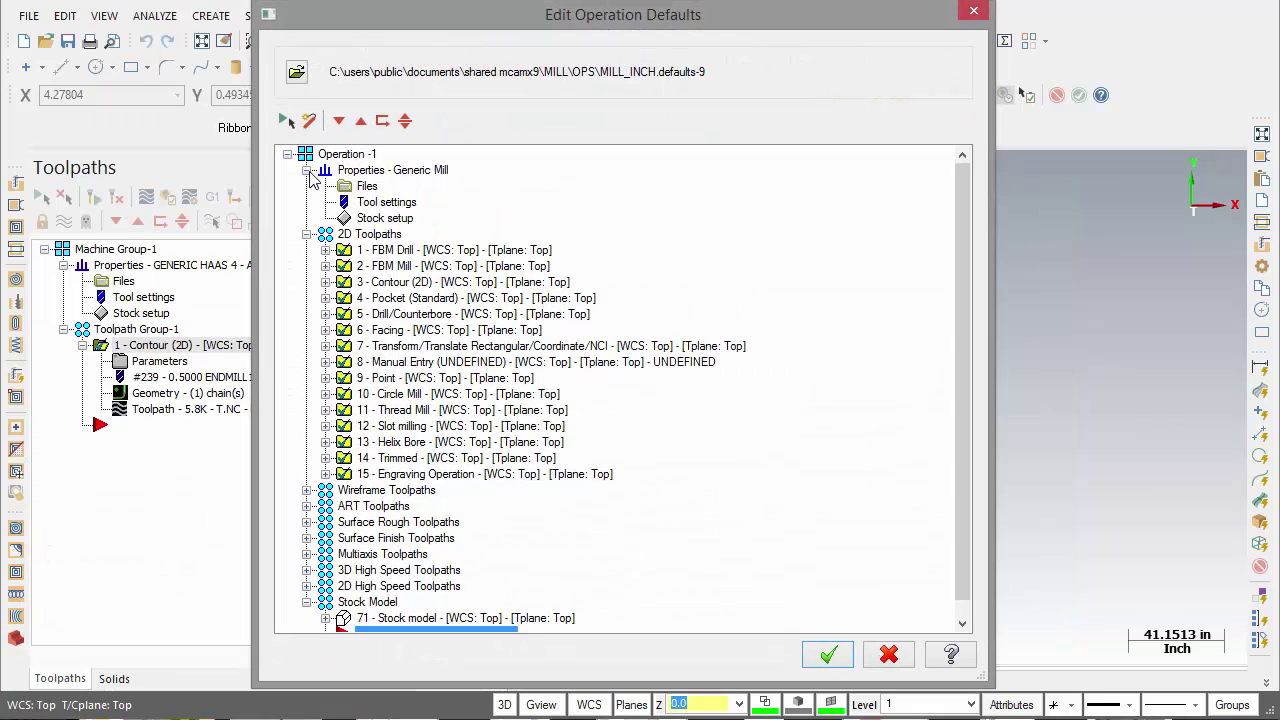
double_click(367, 187)
left_click(190, 30)
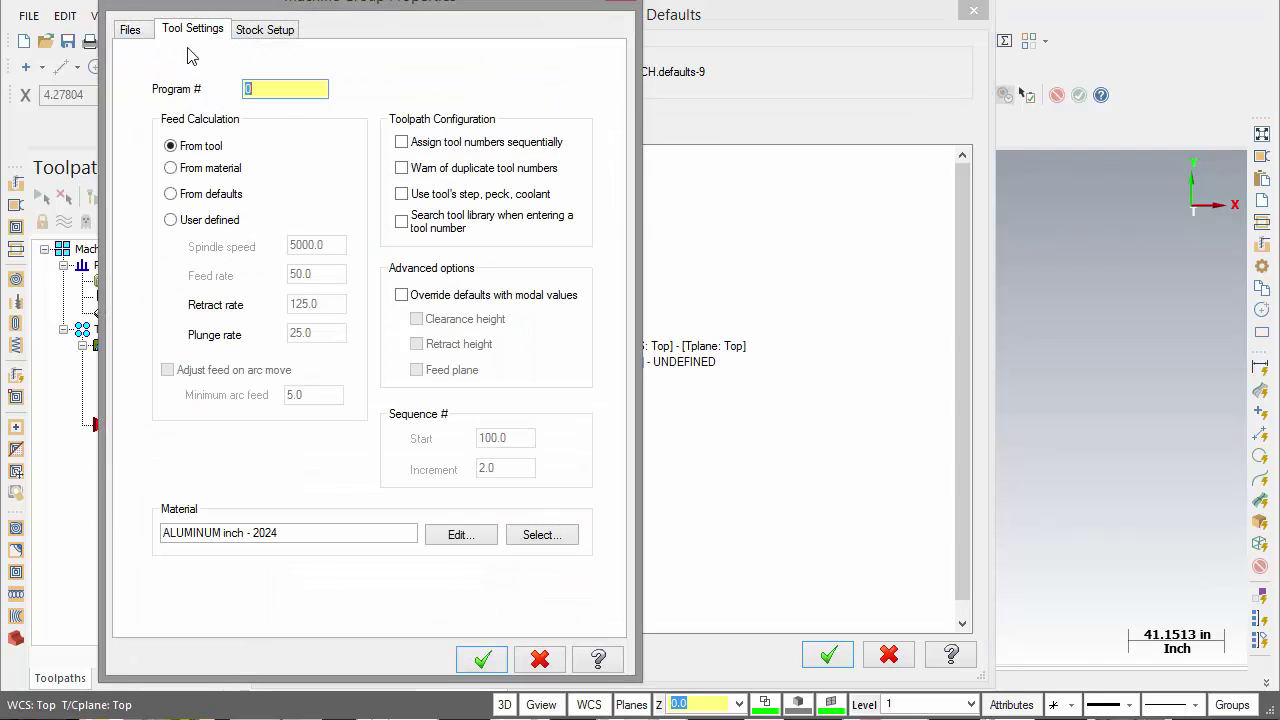
left_click(278, 96)
type("2525")
left_click(428, 144)
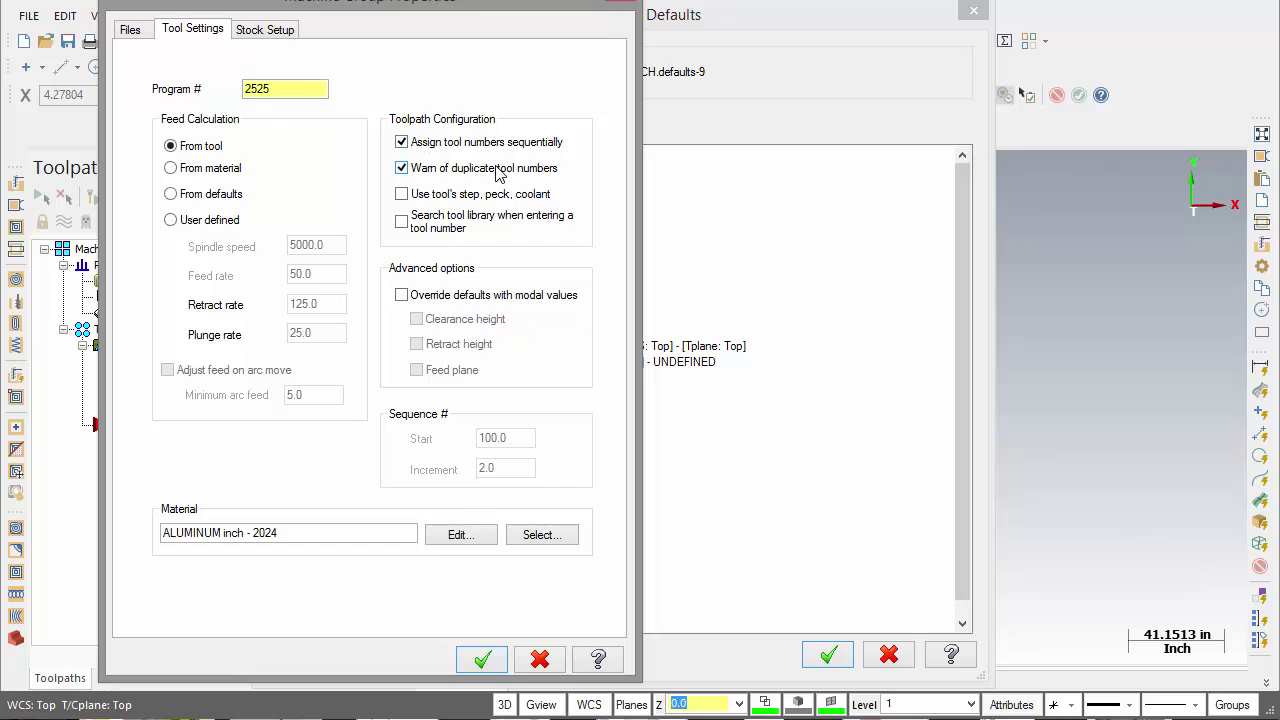
left_click(401, 168)
Step: Choose ALUMINUM inch - 6061 as the default material and display the wireframe stock
left_click(529, 537)
left_click(270, 137)
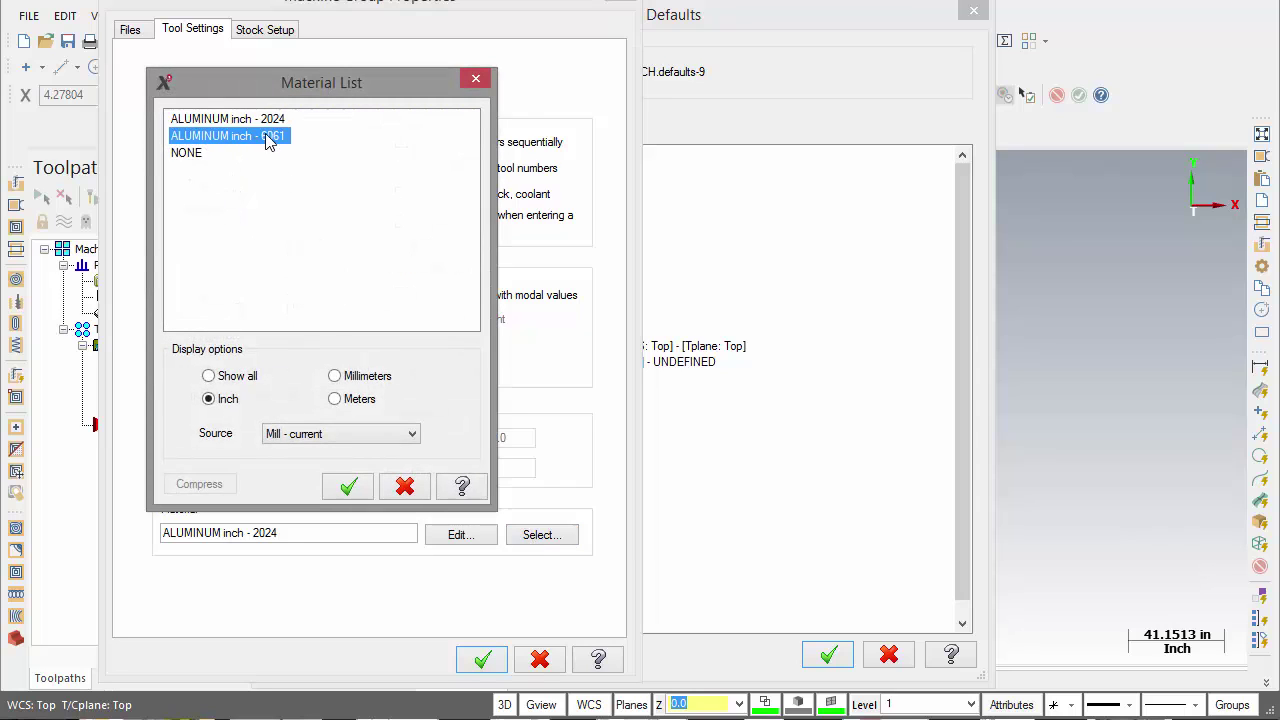
left_click(348, 487)
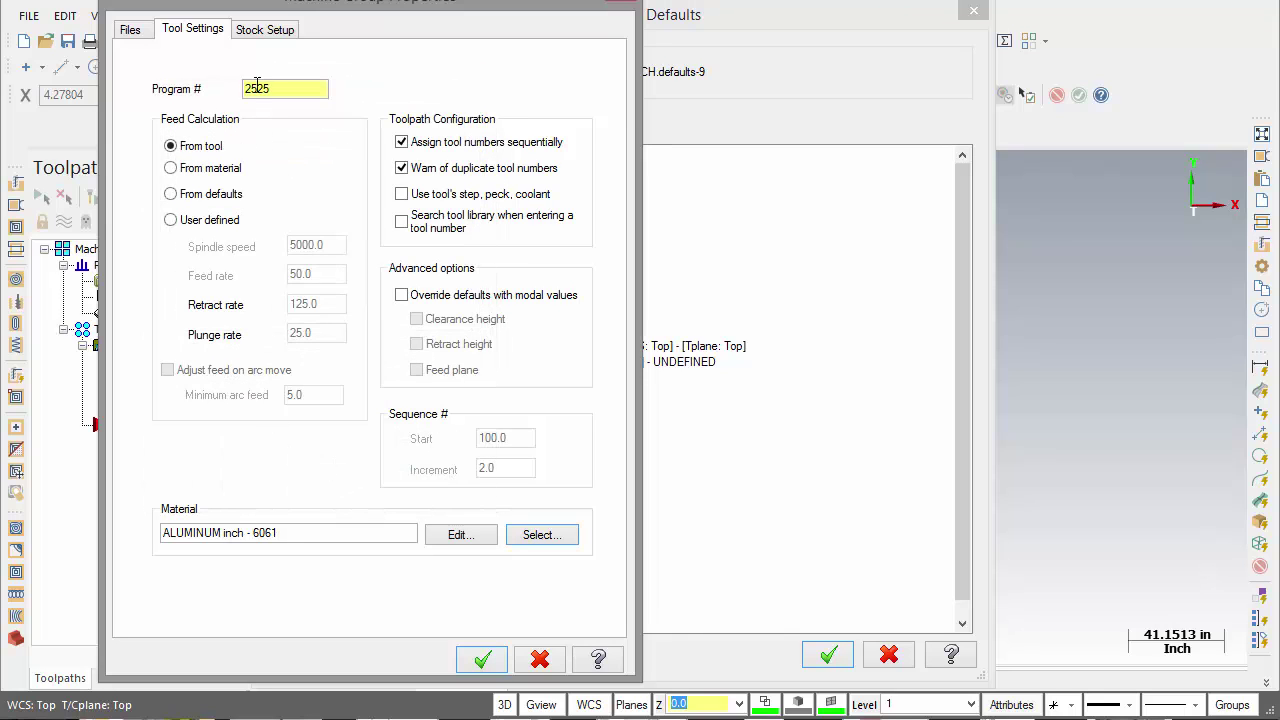
left_click(262, 32)
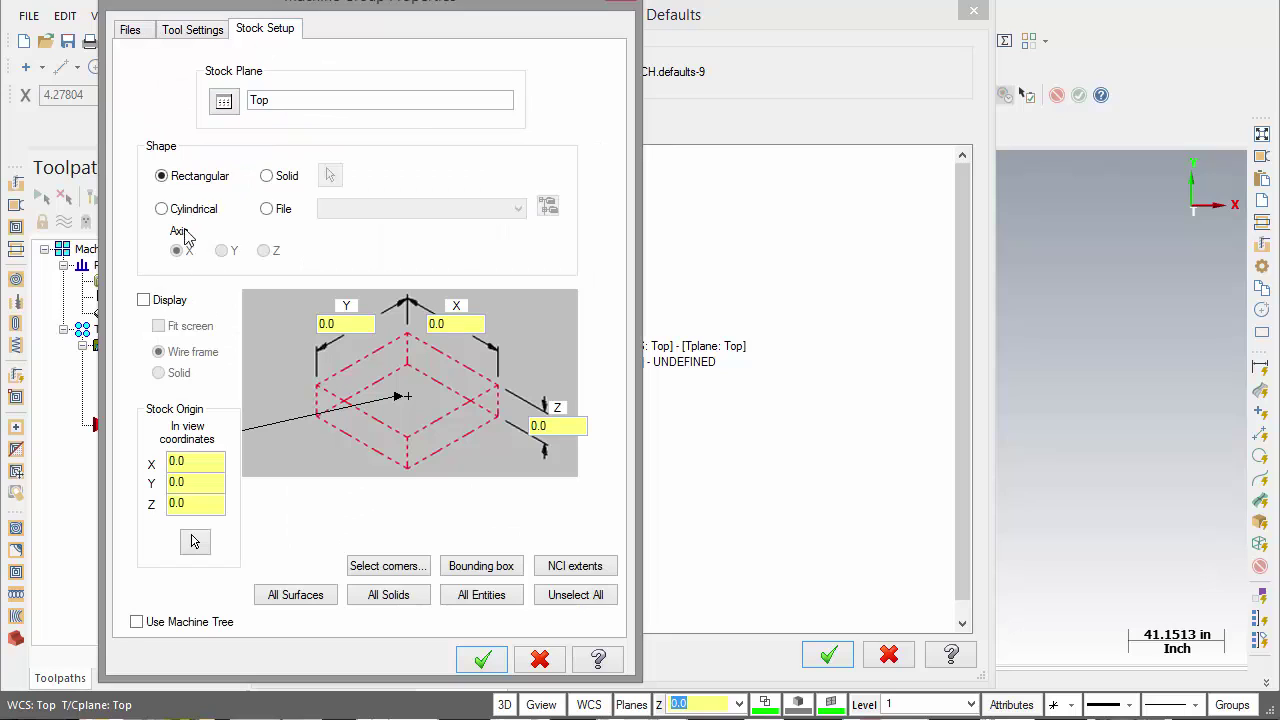
left_click(145, 301)
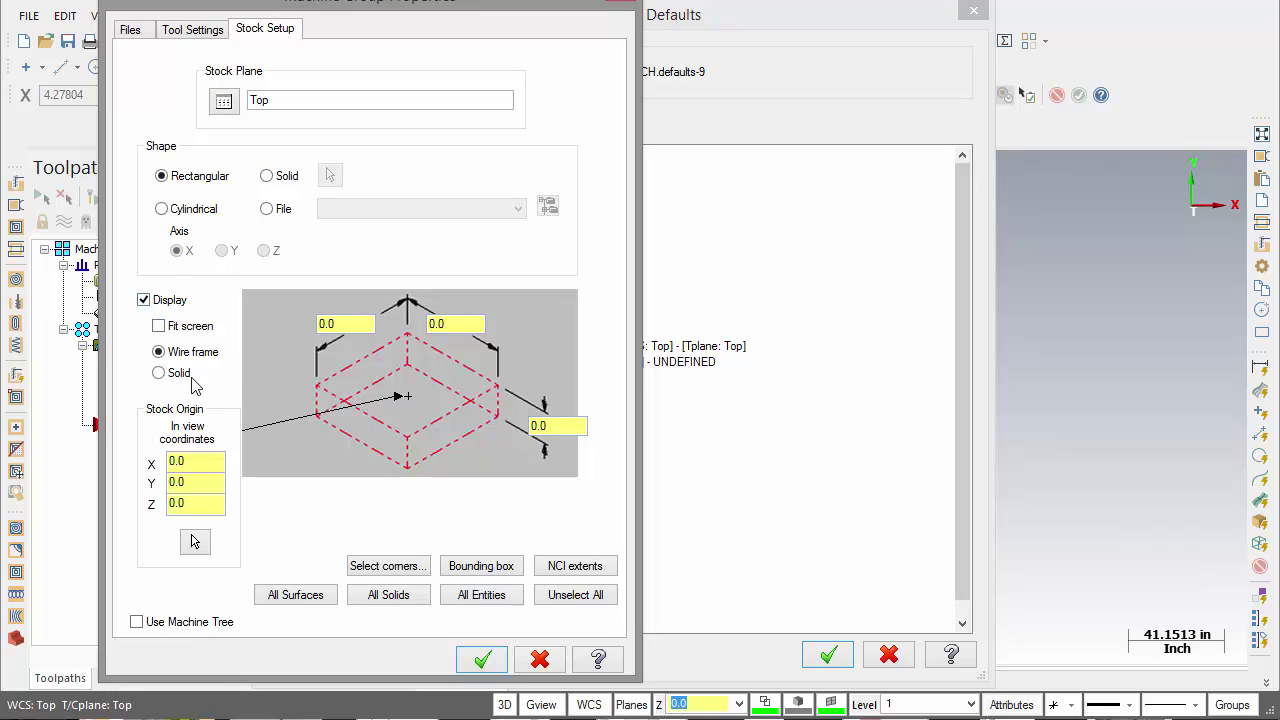
left_click(482, 659)
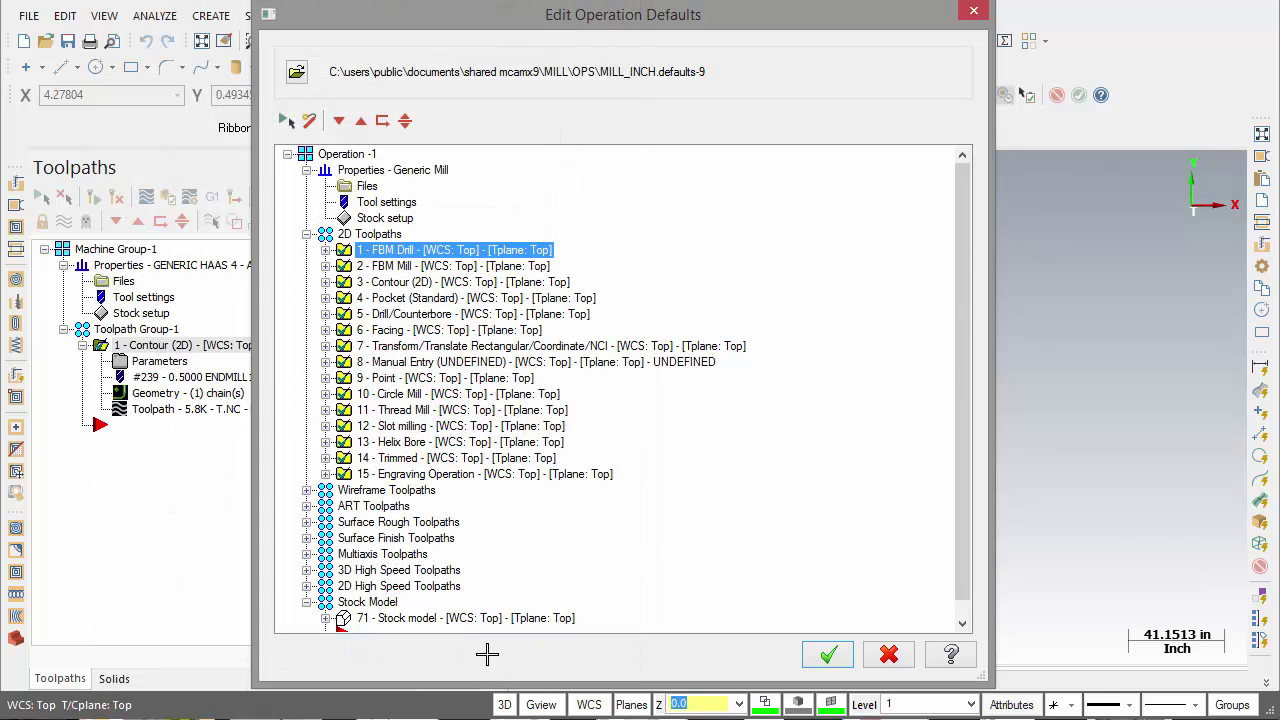
Step: Accept the edited operation defaults, review the group's Tool Settings, and close Machine Group Properties
left_click(828, 655)
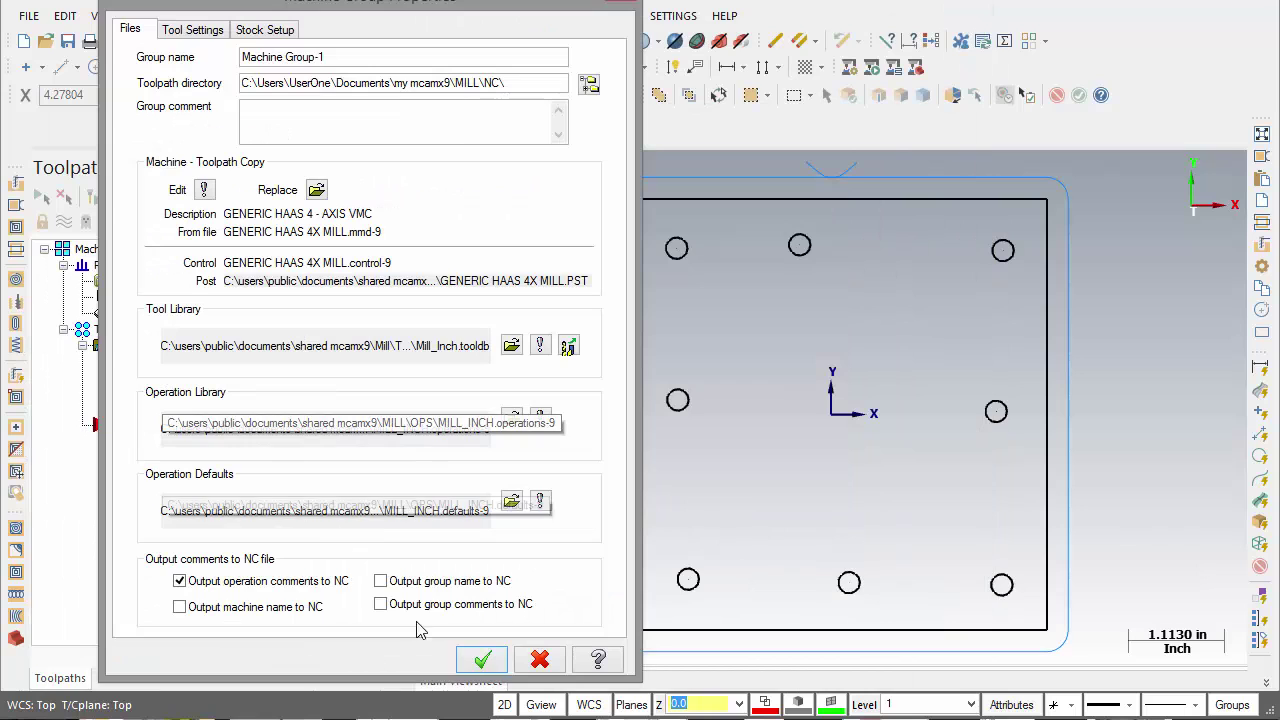
left_click(193, 30)
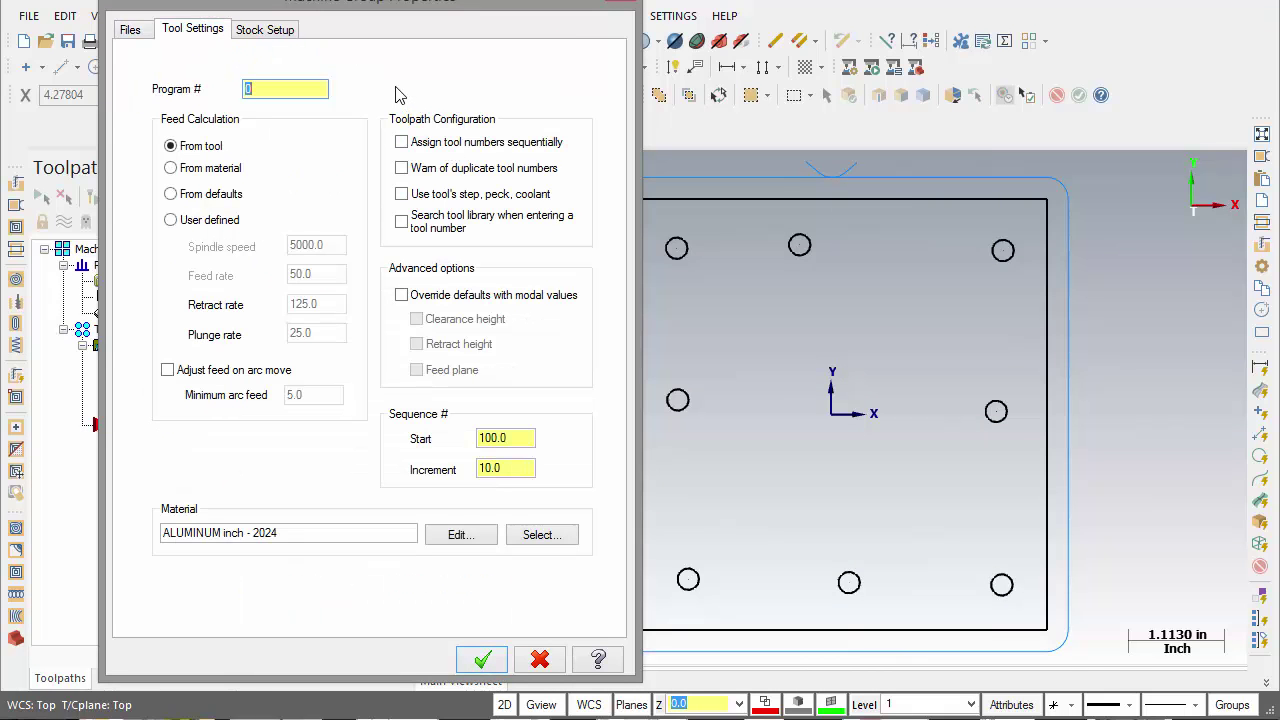
left_click_drag(392, 2, 425, 14)
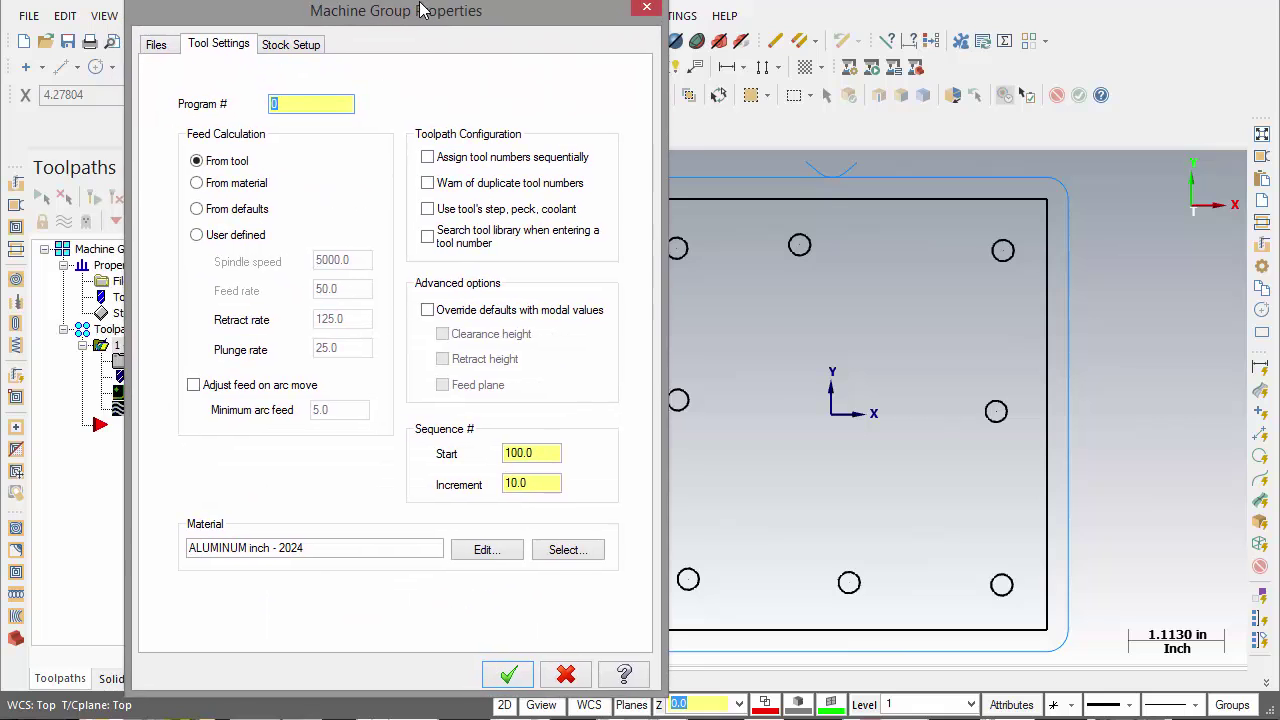
left_click(530, 670)
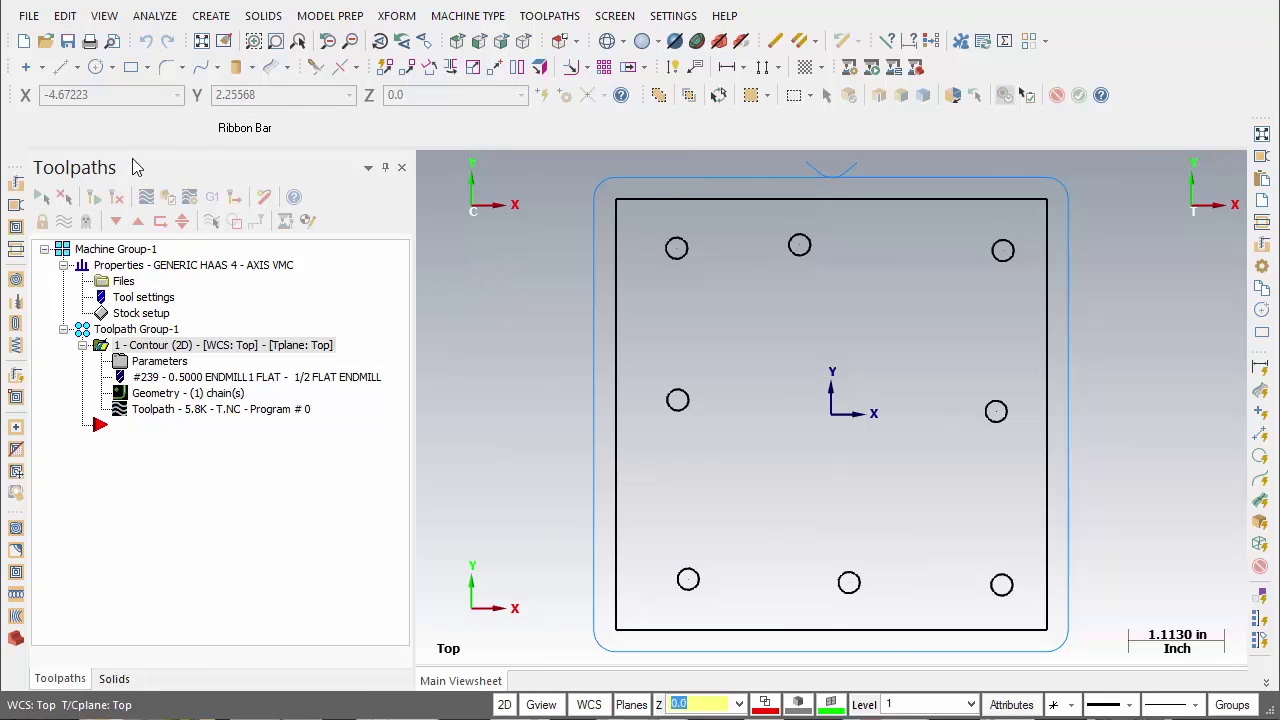
Step: Hide the toolpath, copy the rectangle and holes, and start a new file without saving
left_click(64, 221)
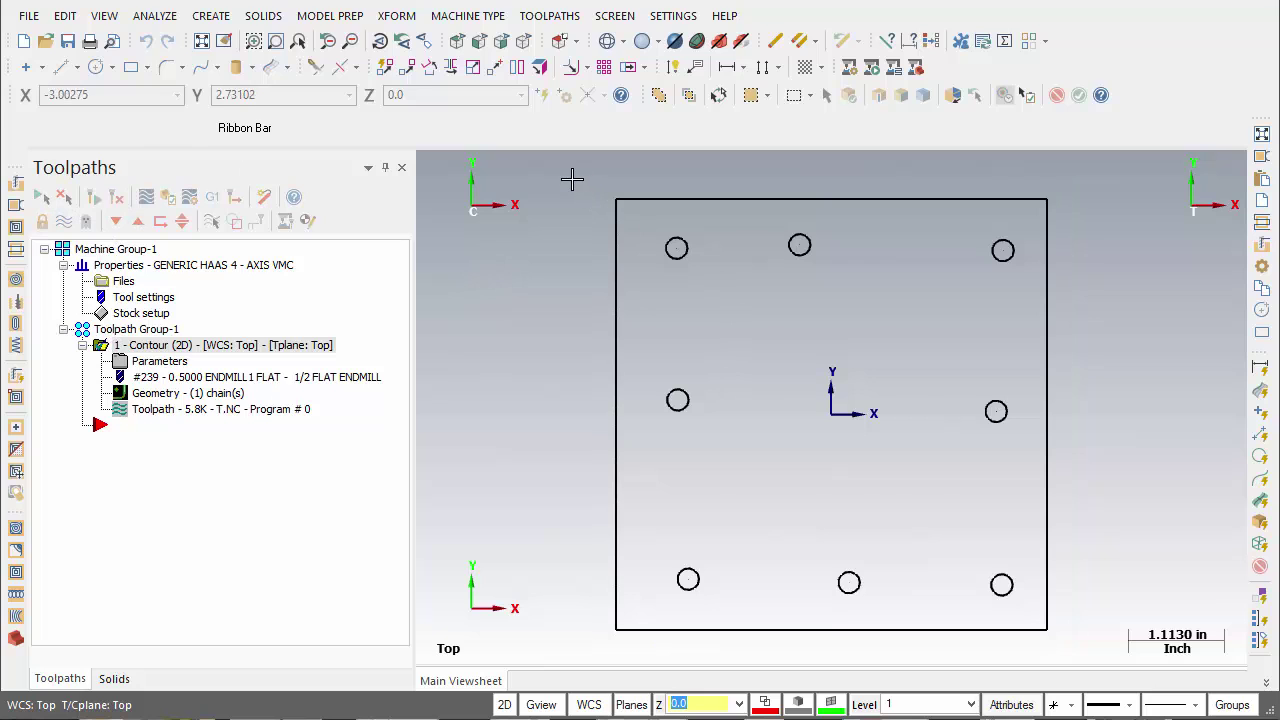
left_click_drag(572, 178, 1098, 660)
left_click(65, 16)
left_click(104, 112)
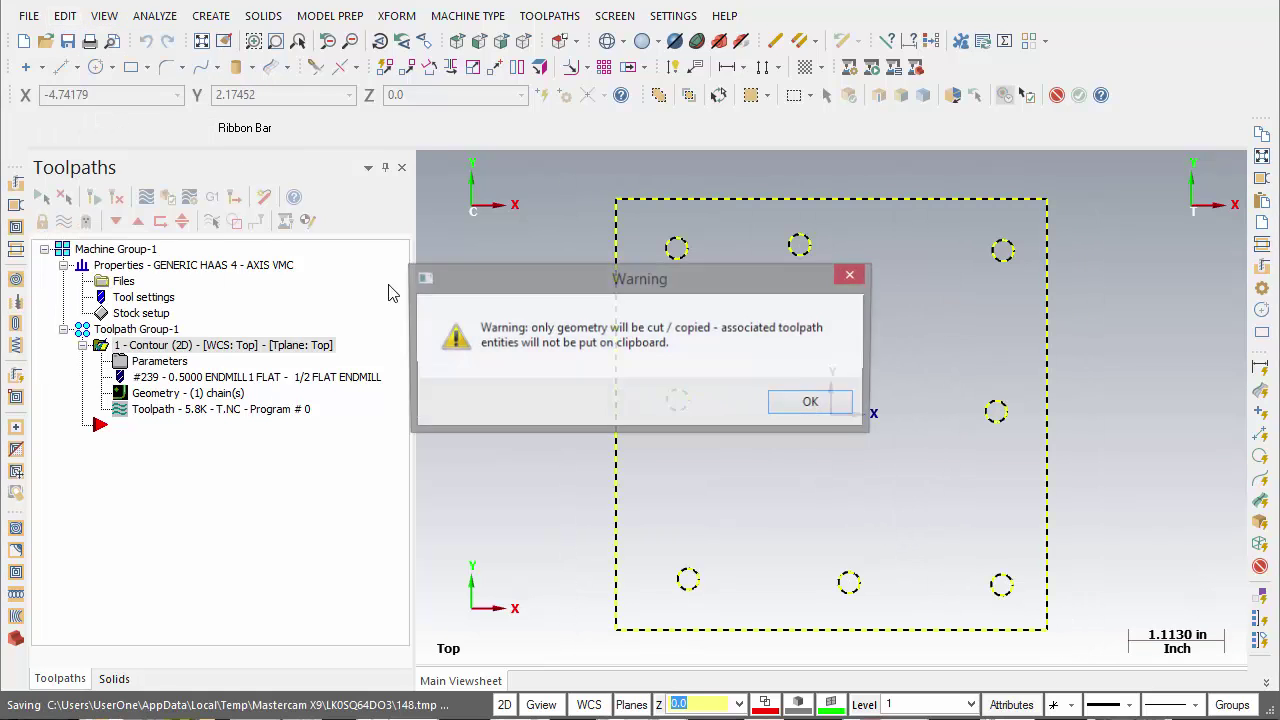
left_click(812, 404)
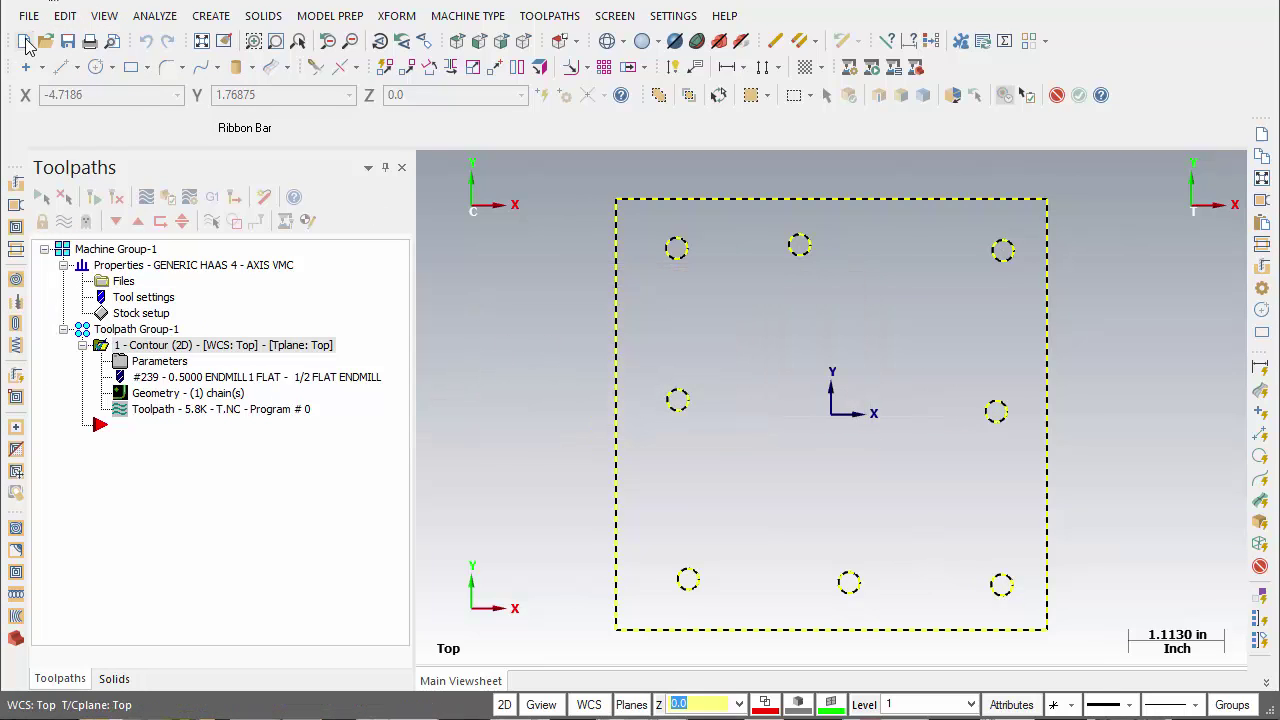
left_click(23, 41)
left_click(700, 397)
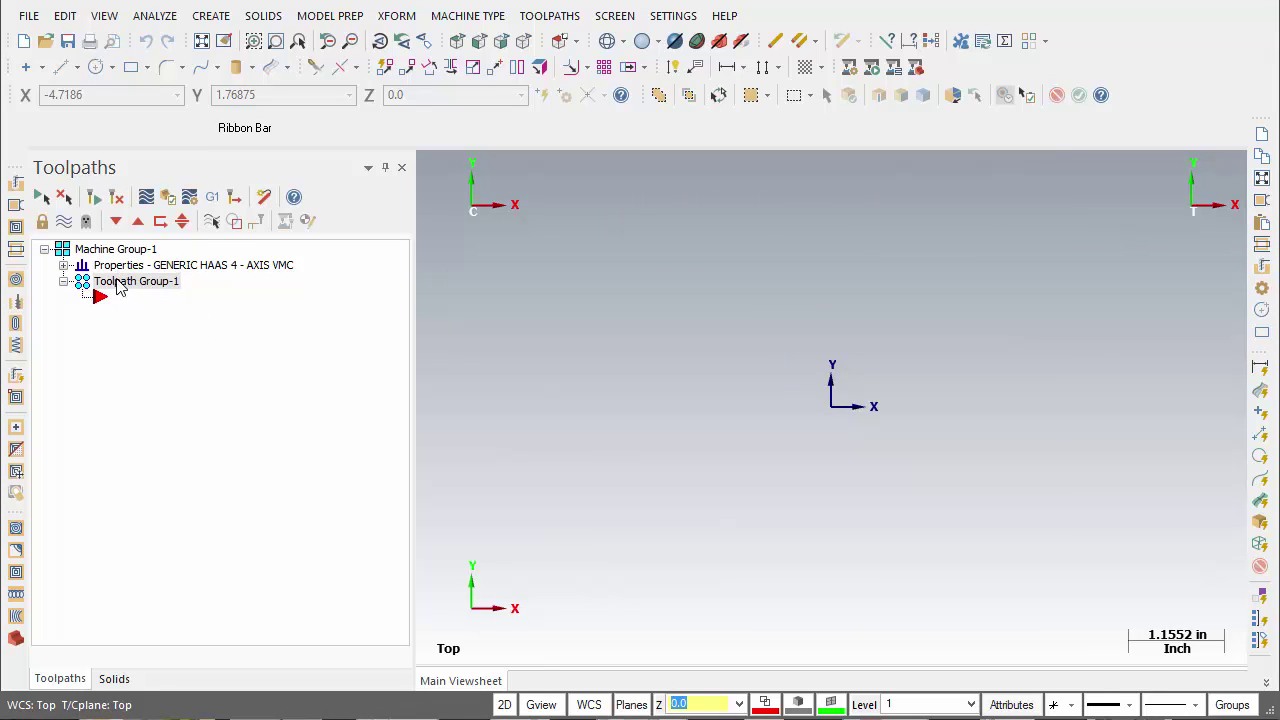
Step: Confirm the new file's machine group uses Program 2525 and ALUMINUM inch - 6061
left_click(64, 267)
double_click(143, 297)
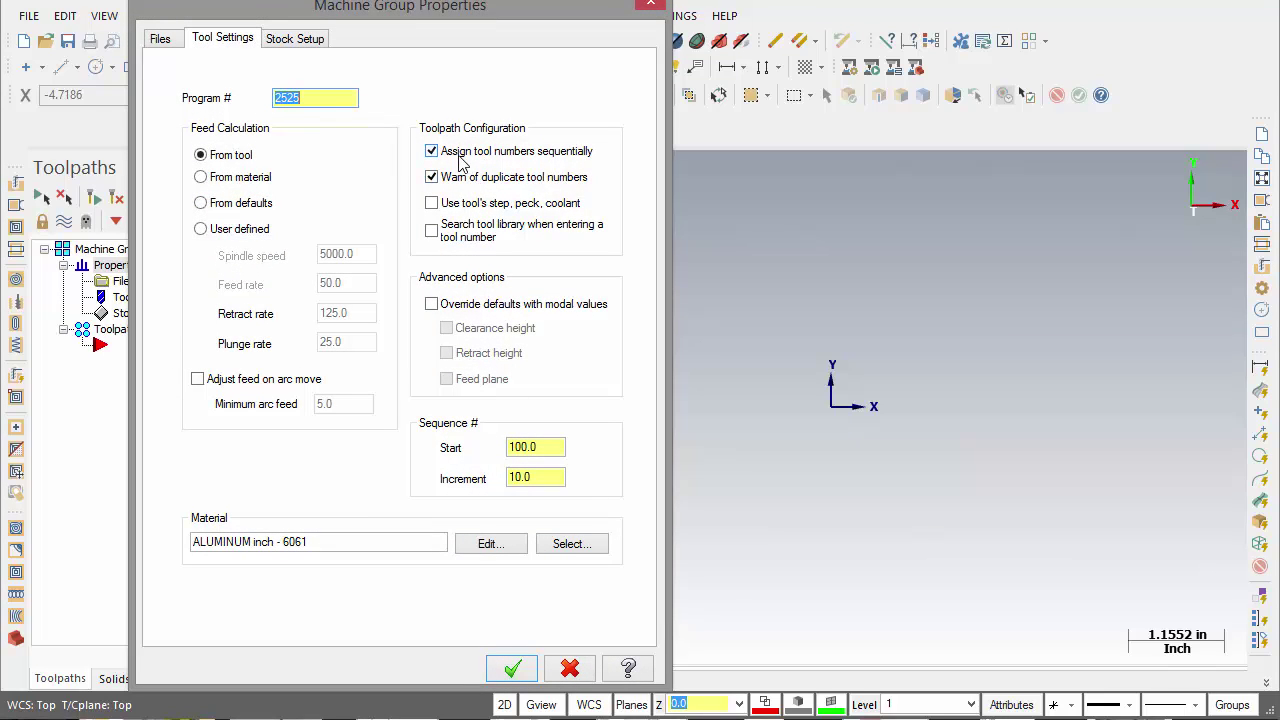
left_click(505, 674)
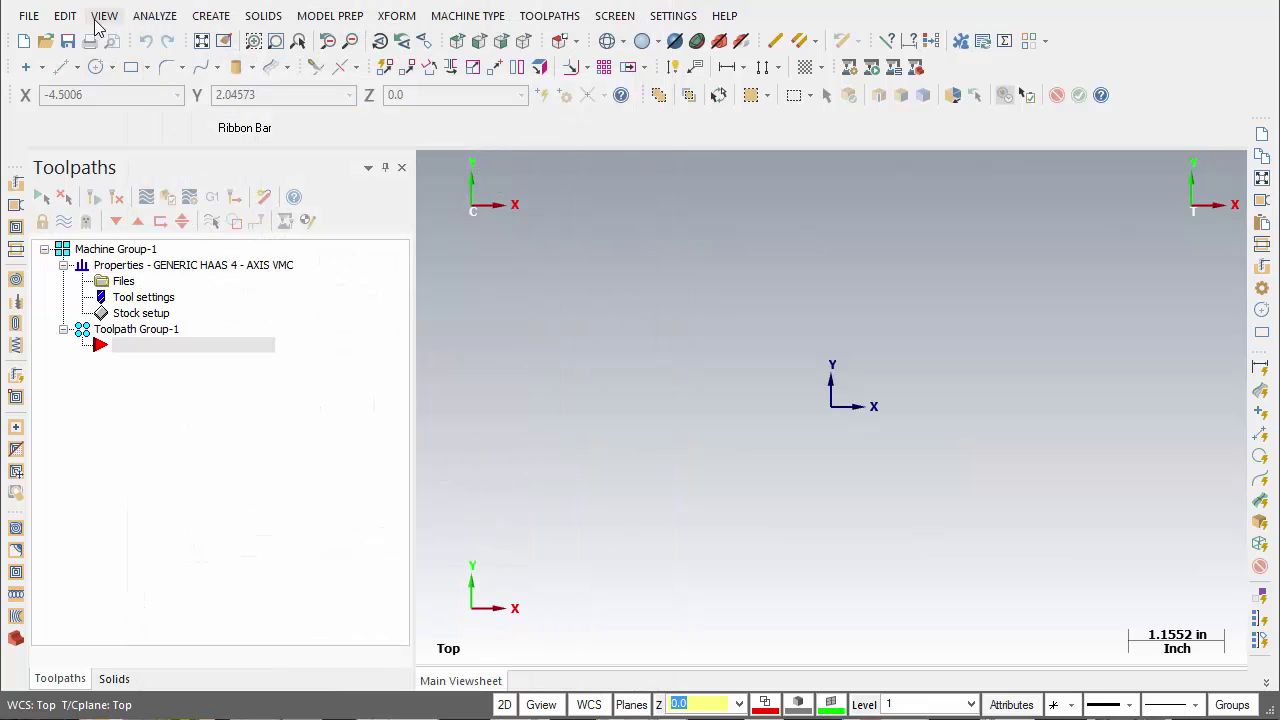
Step: Paste the copied rectangle and eight holes, accepting the attributes prompt
left_click(68, 16)
key("Escape")
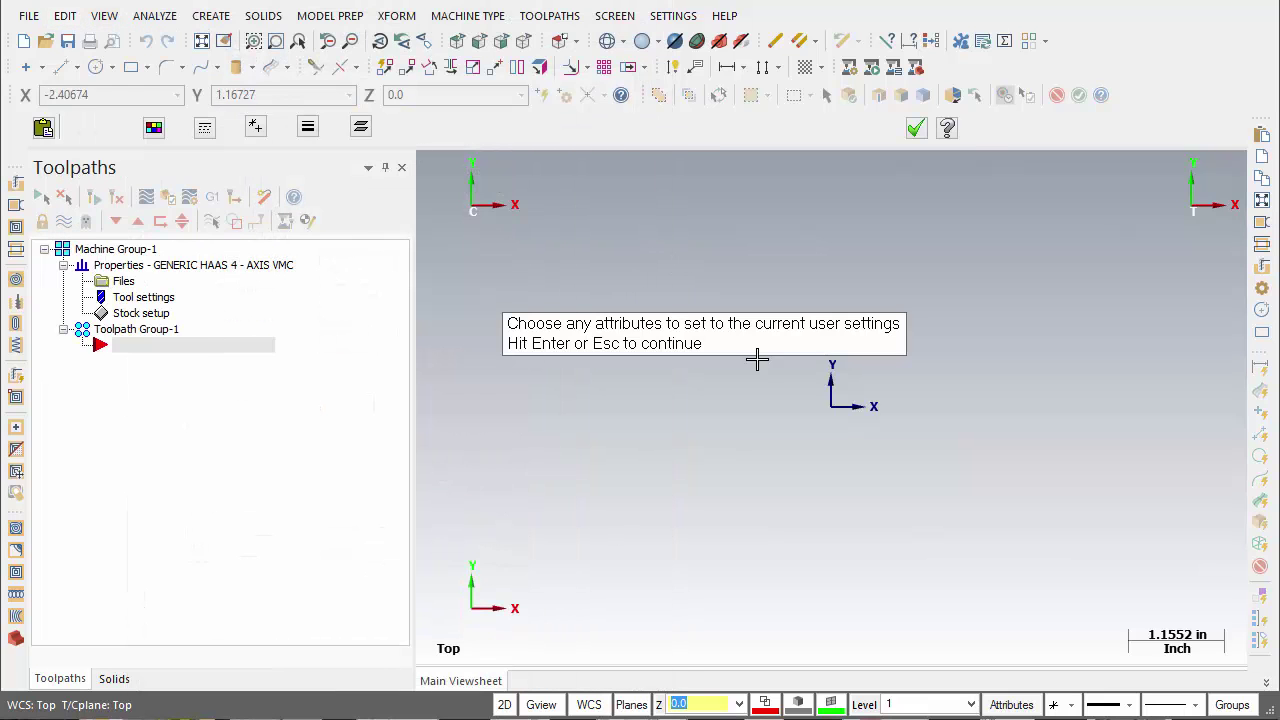
left_click(915, 128)
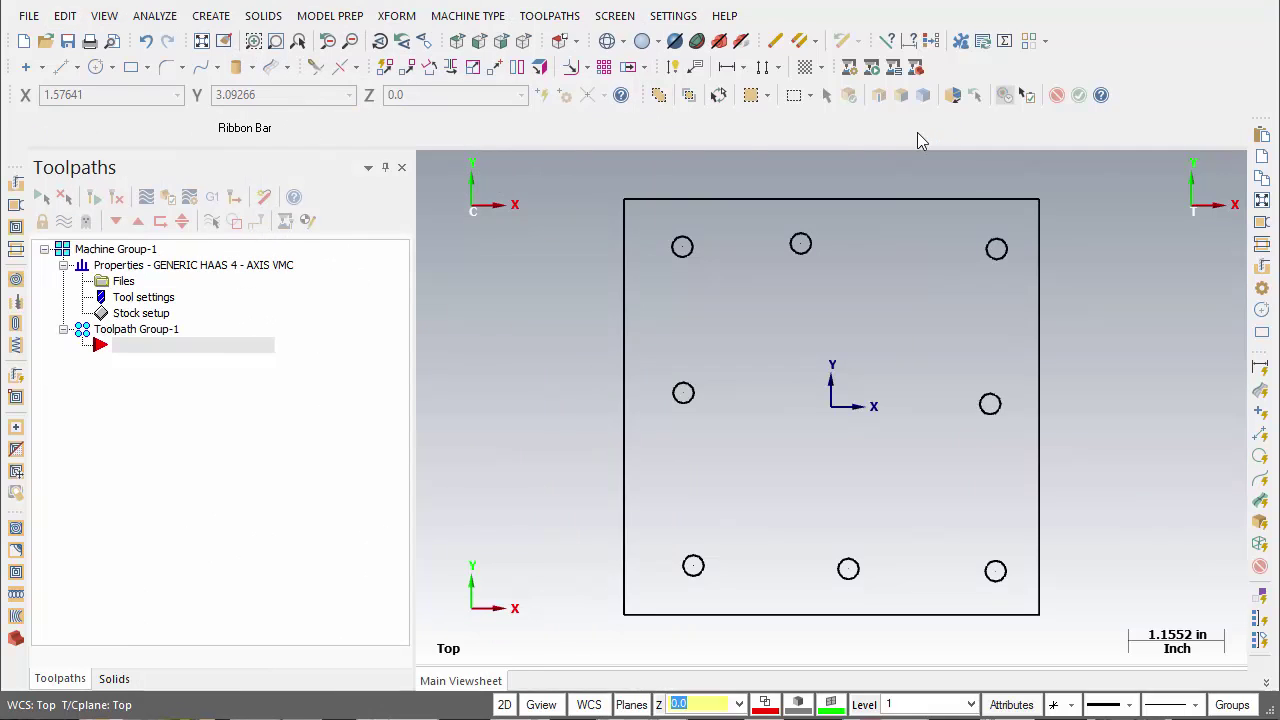
Step: Create a 2D contour around the rectangle outline with the 0.5000 flat endmill, reviewing its parameters
left_click(549, 16)
left_click(560, 66)
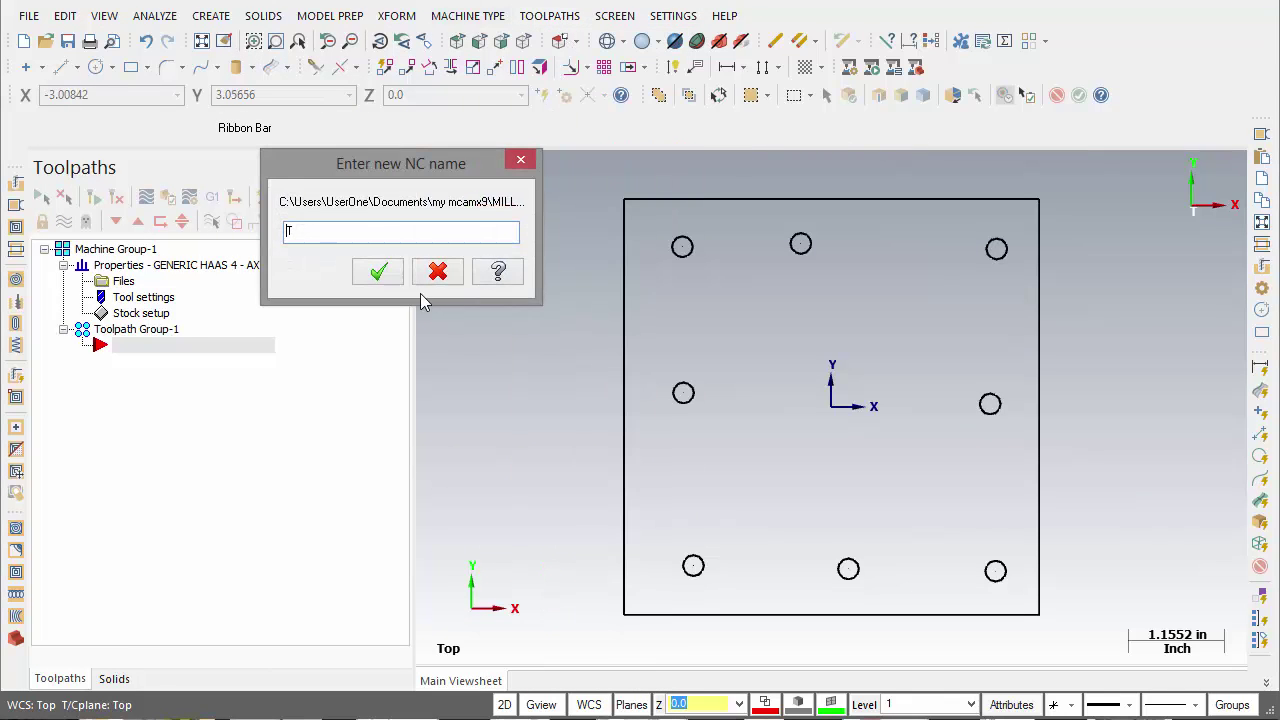
left_click(380, 265)
left_click(683, 201)
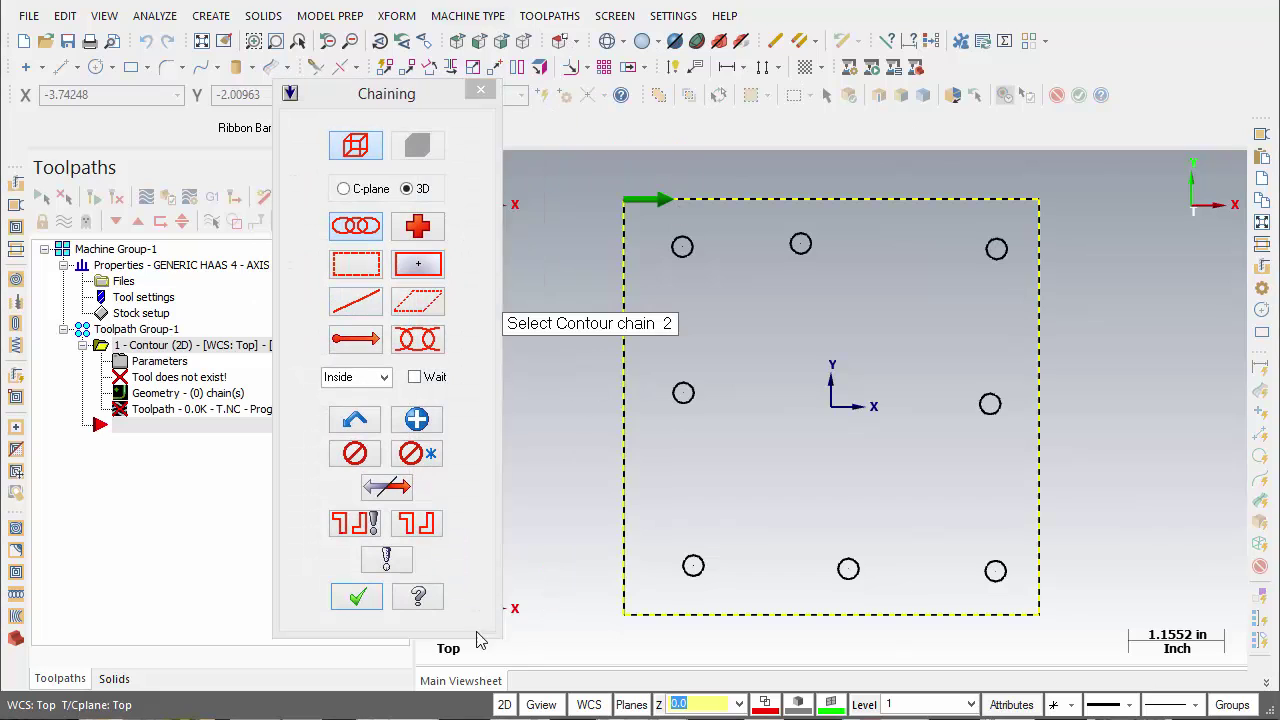
left_click(357, 597)
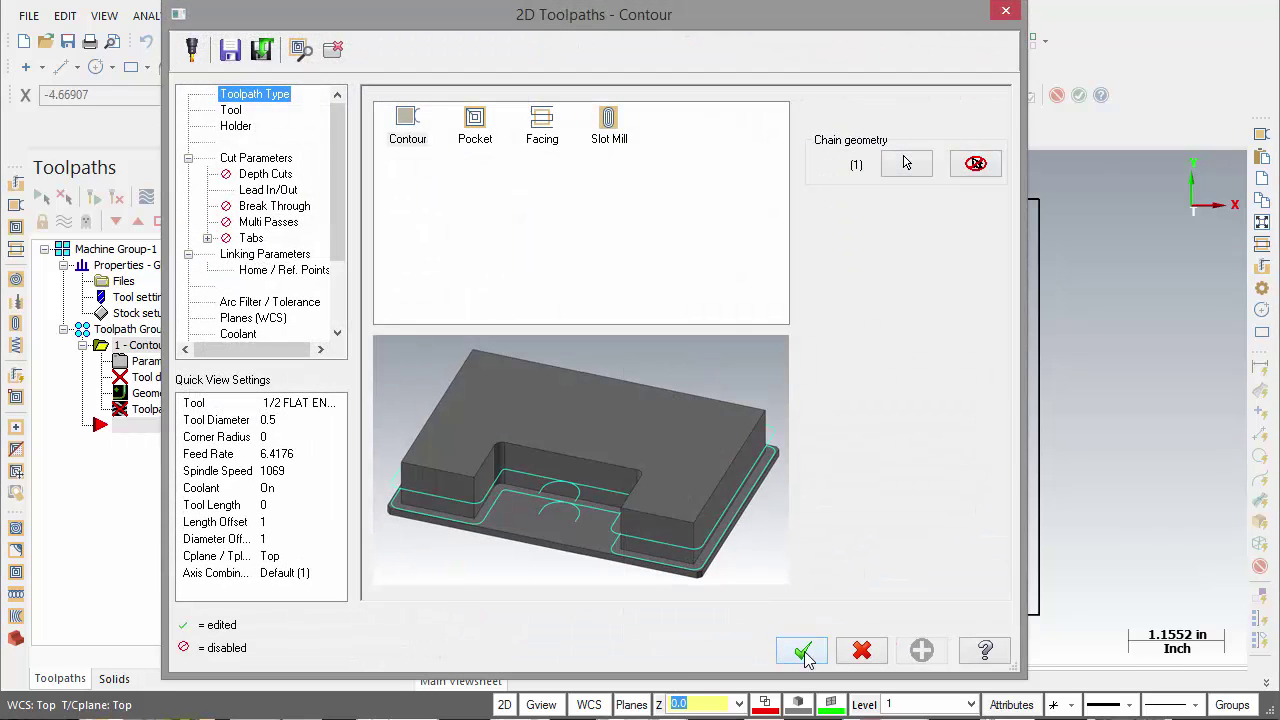
left_click(283, 254)
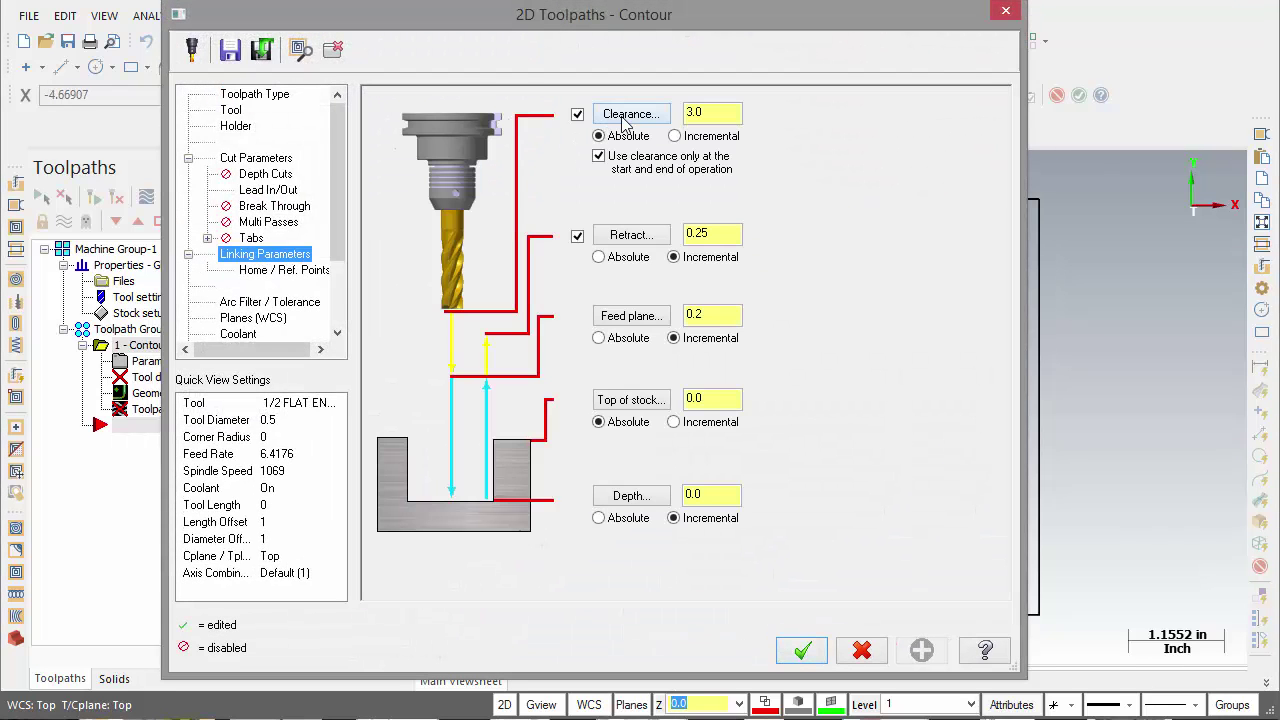
left_click(266, 190)
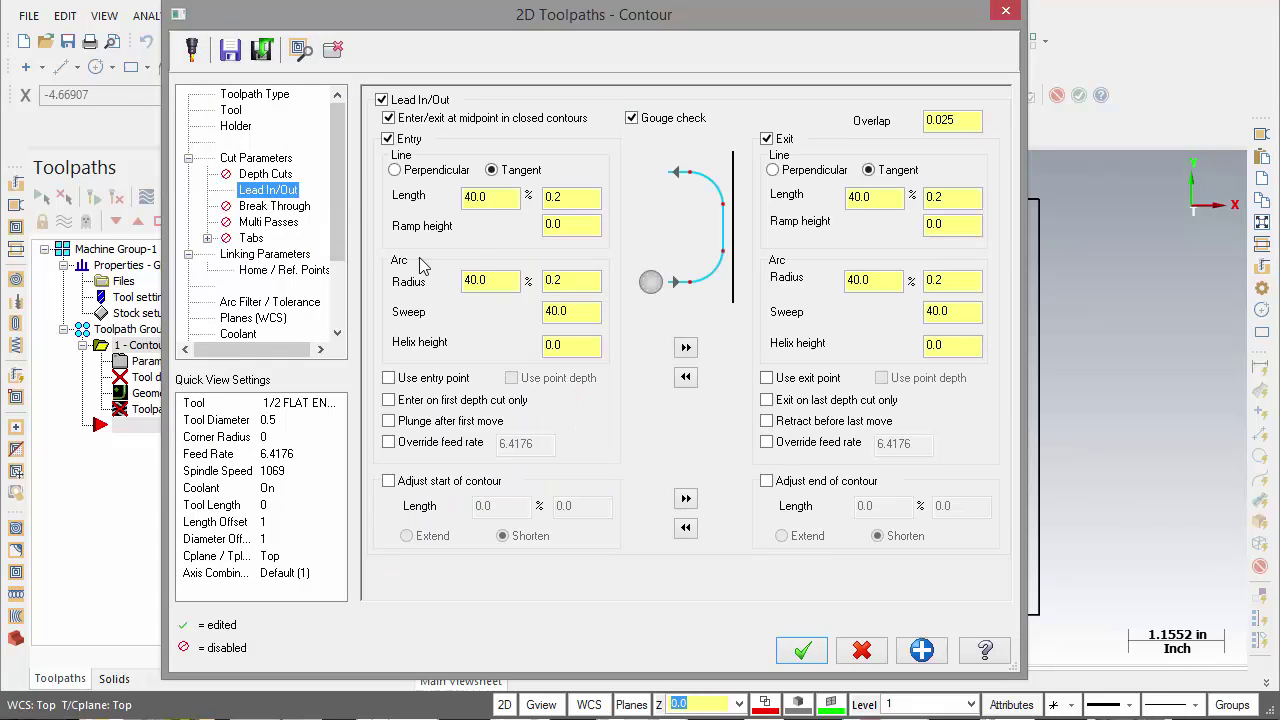
left_click(272, 158)
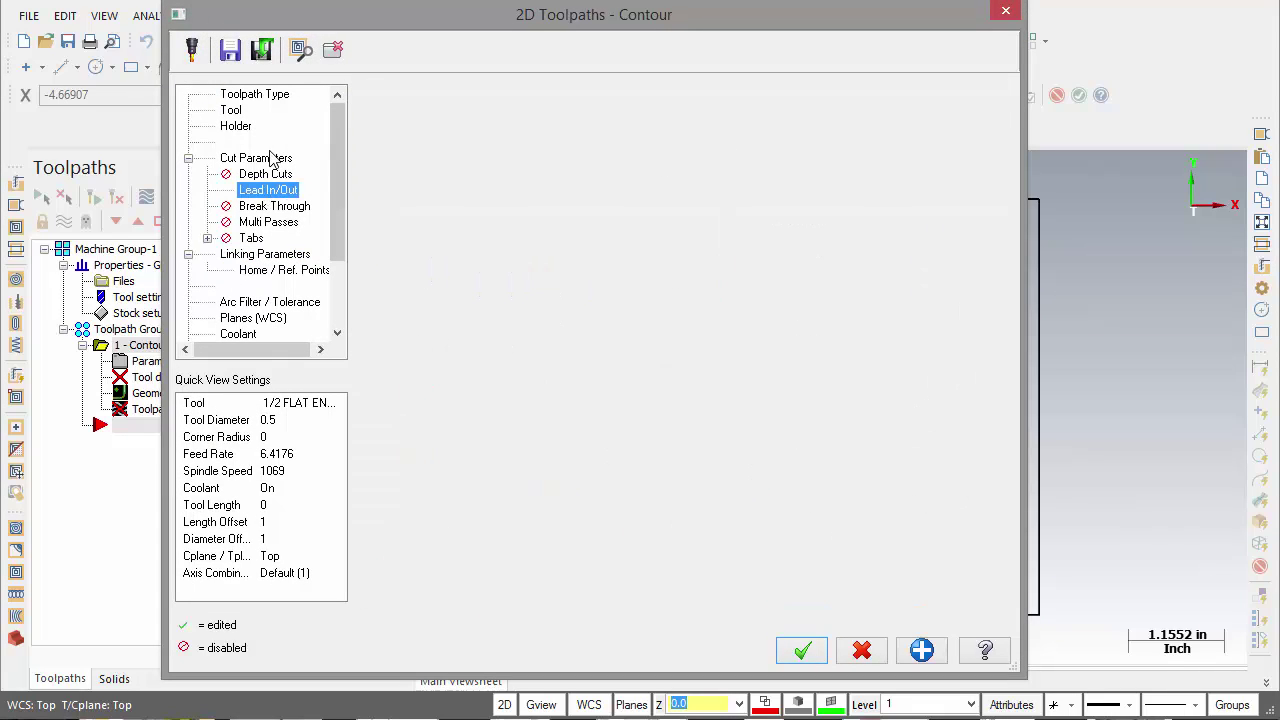
left_click(238, 334)
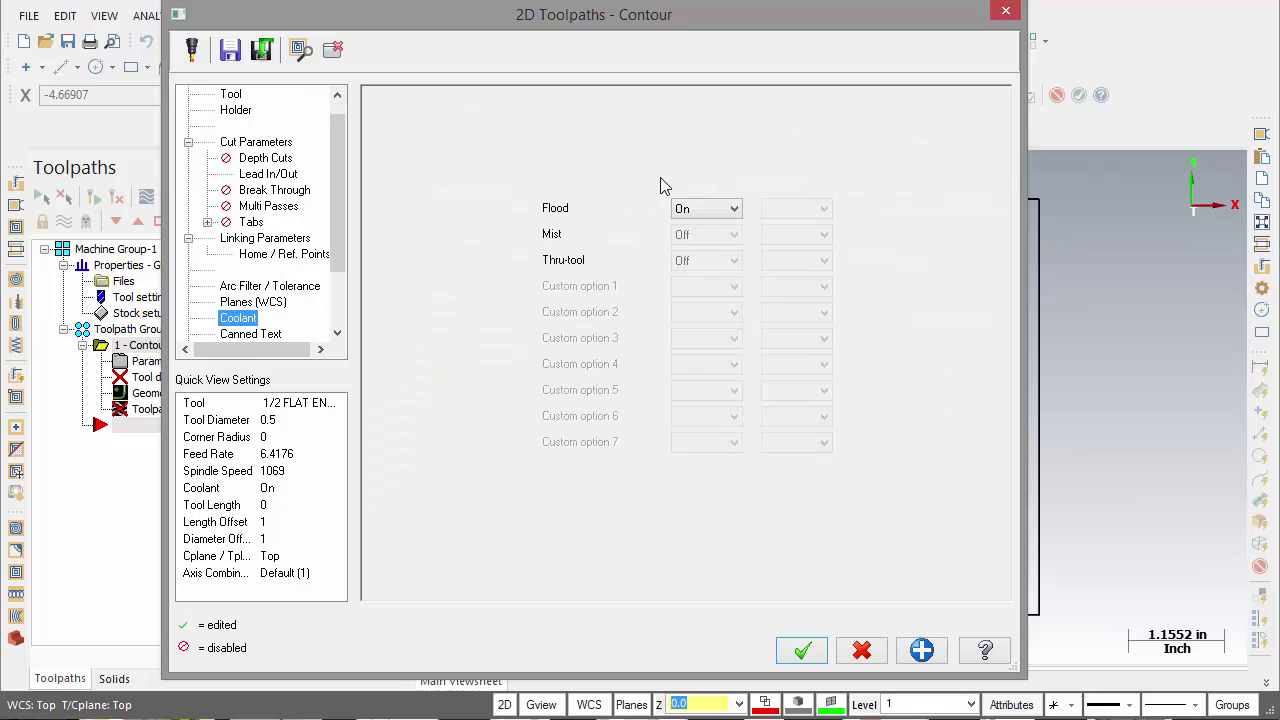
left_click(802, 651)
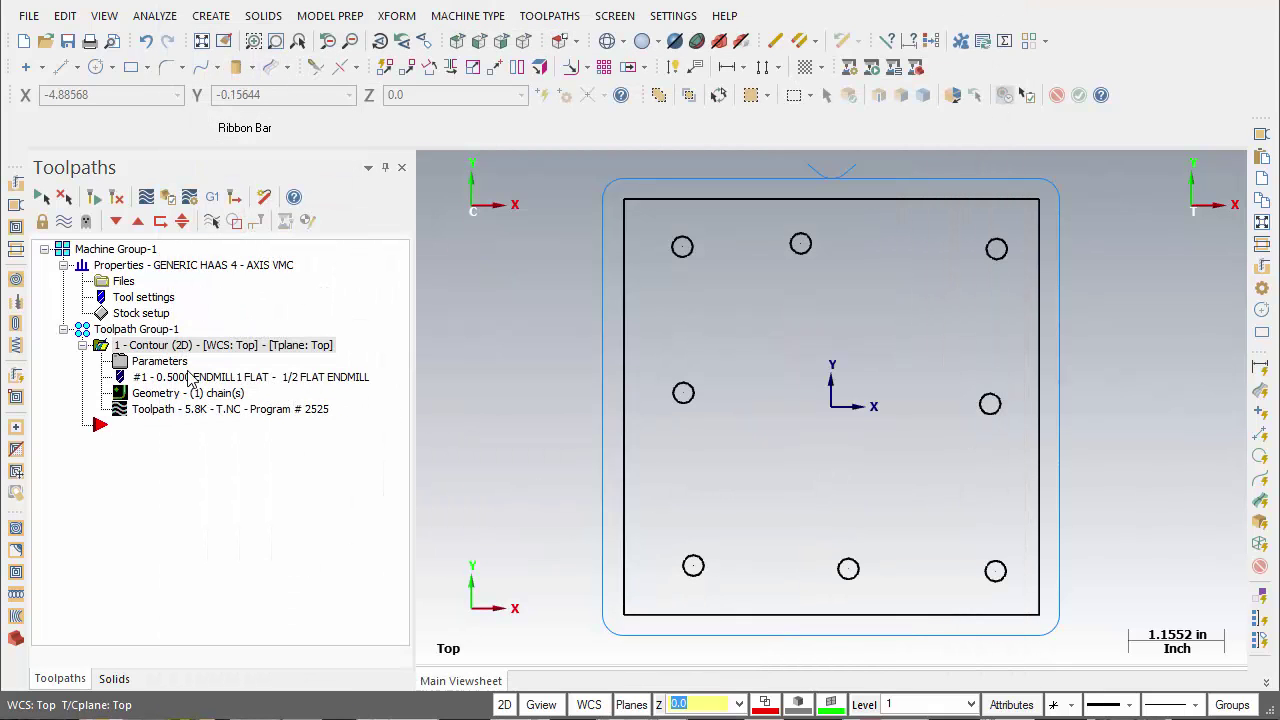
Step: Start a drill toolpath and select all eight holes as drill points using Mask on Arc
left_click(555, 16)
left_click(562, 63)
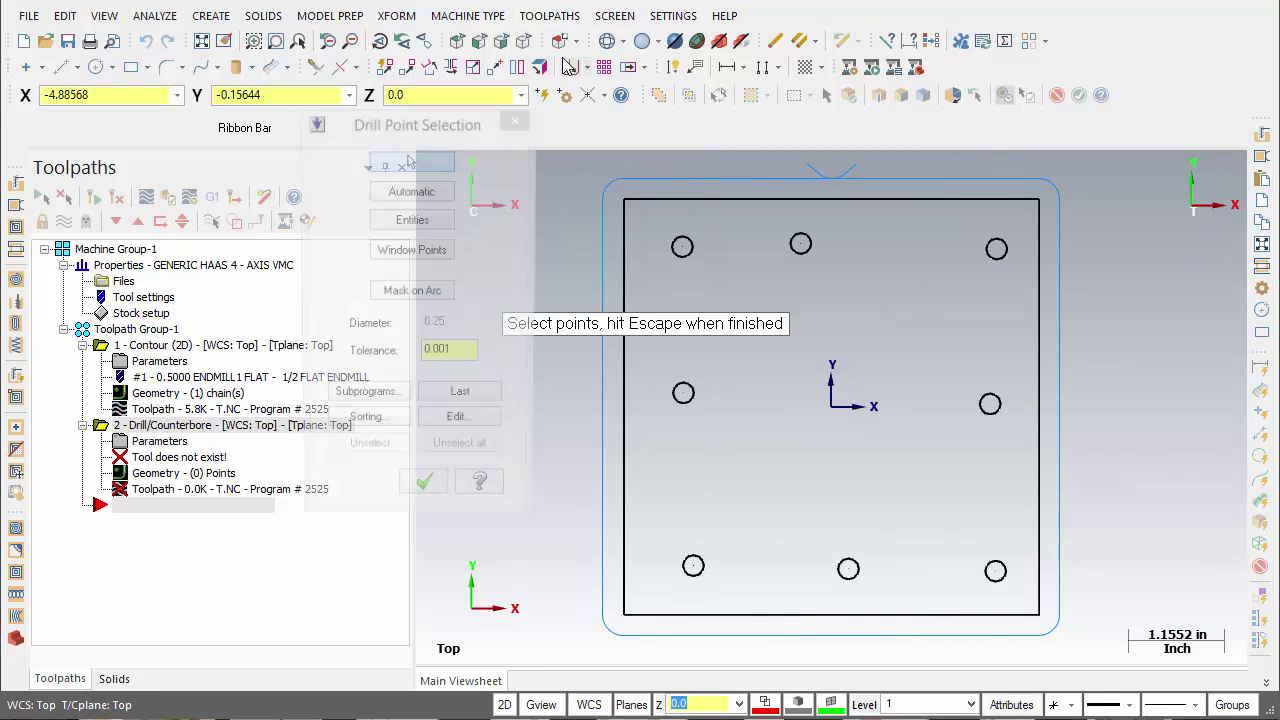
left_click(430, 292)
left_click(679, 258)
left_click_drag(566, 203, 1121, 619)
key("Return")
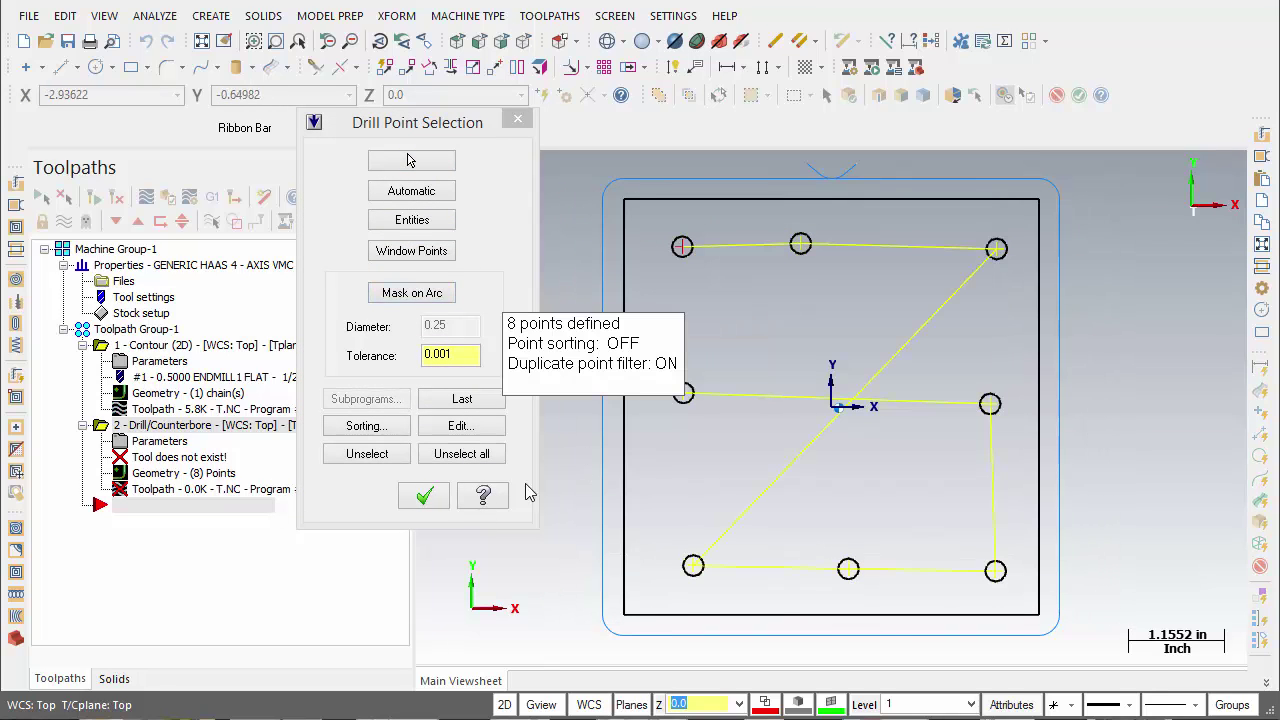
key("Return")
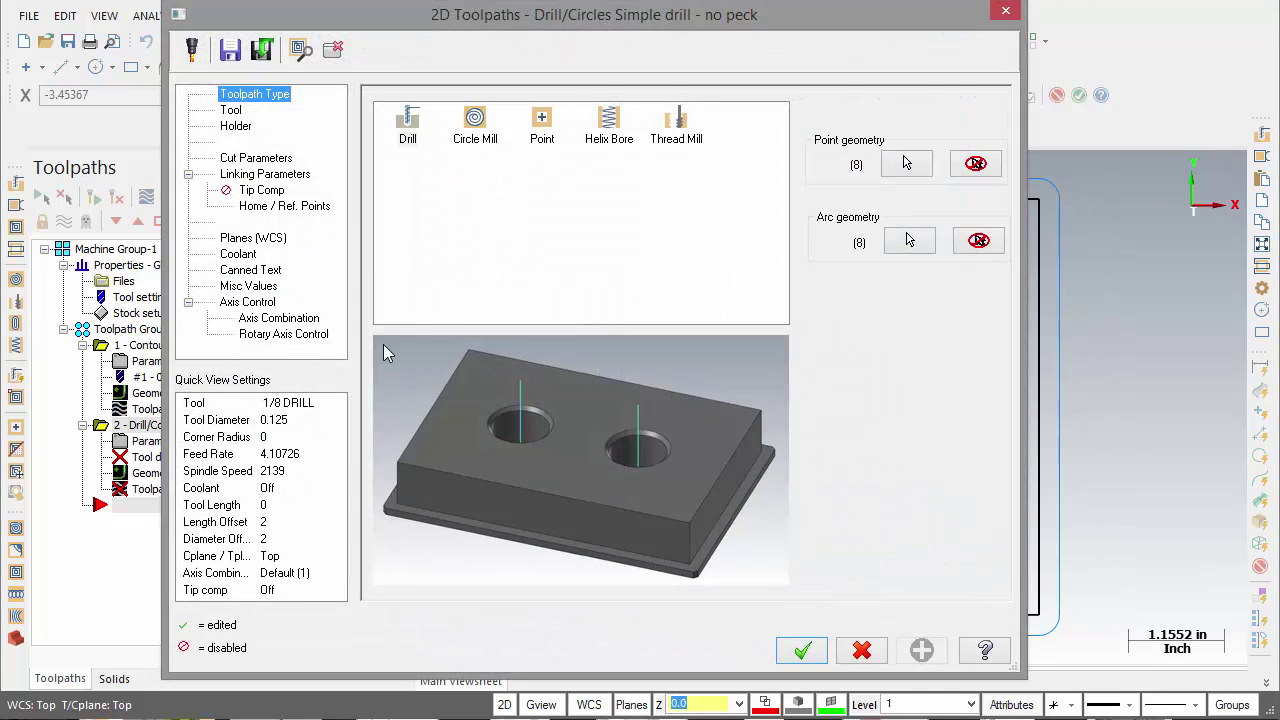
Step: Pick the NO. 7 DRILL (0.2010) from the library, filtered to drills, and accept the toolpath
left_click(231, 111)
left_click(435, 422)
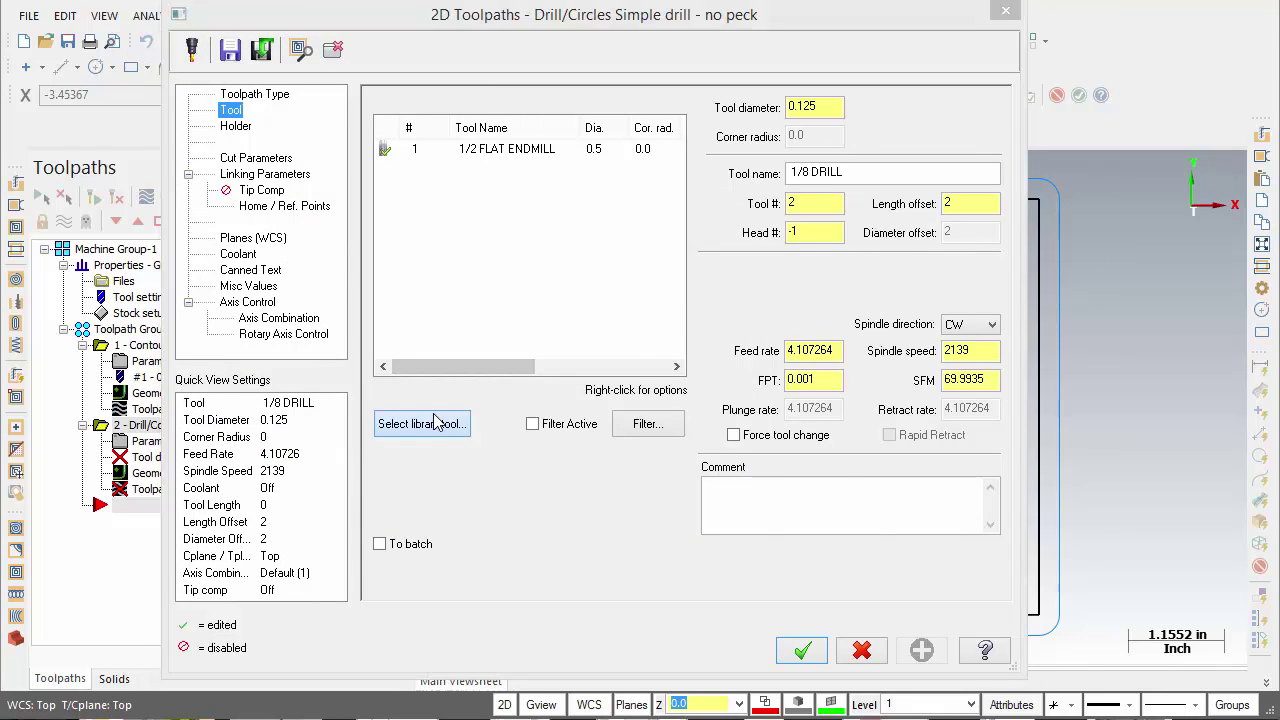
left_click(873, 346)
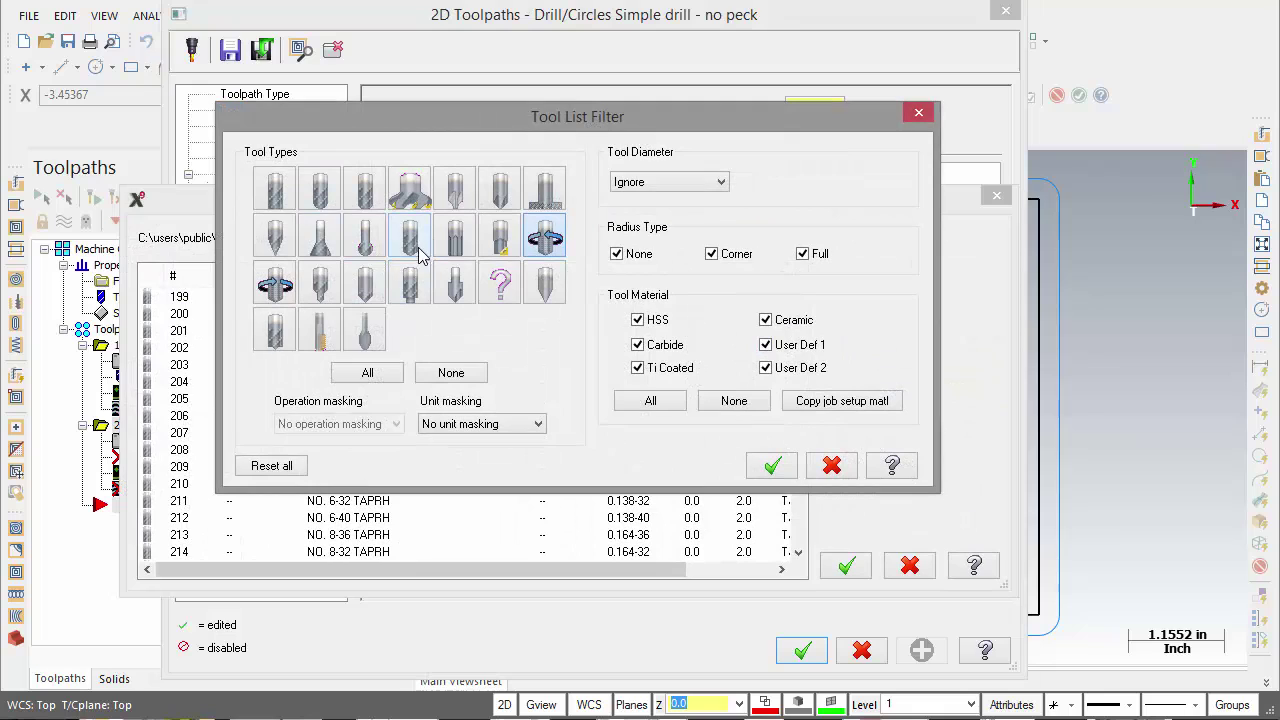
left_click(368, 284)
left_click(410, 237)
left_click(766, 464)
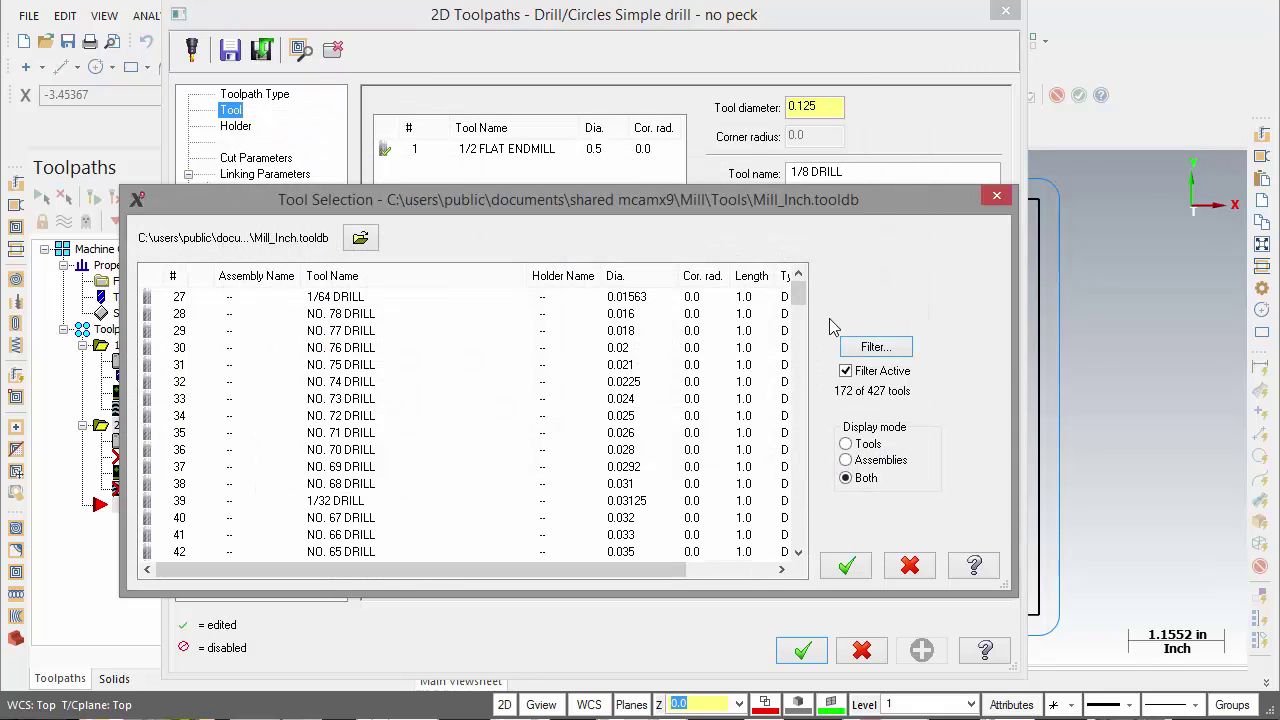
left_click_drag(799, 297, 799, 417)
left_click(640, 349)
left_click(846, 566)
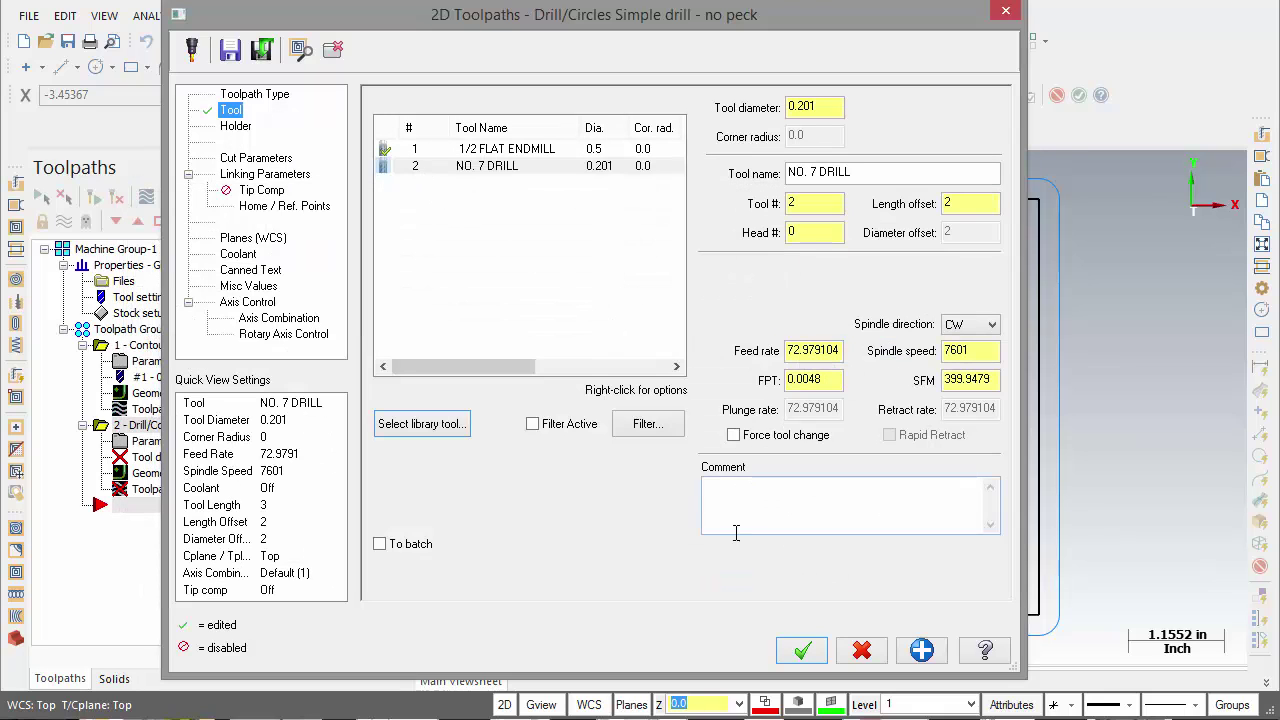
left_click(802, 651)
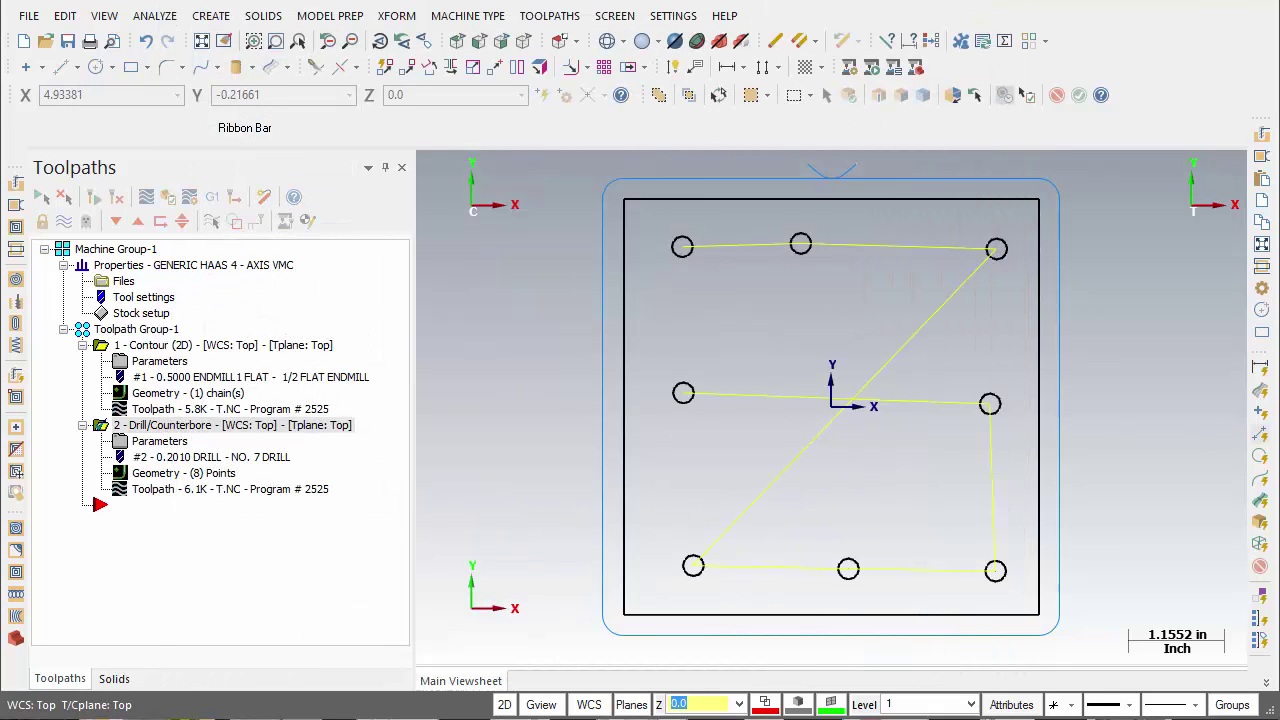
scroll(834, 200, "up", 1)
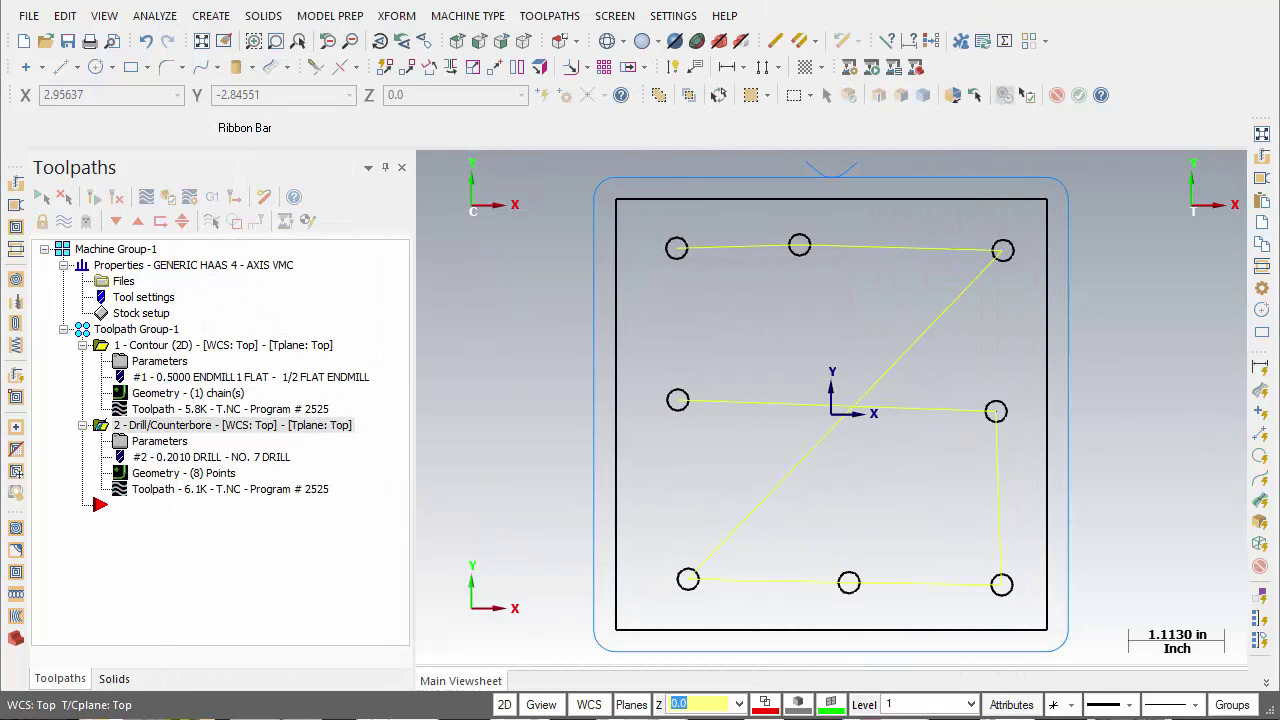